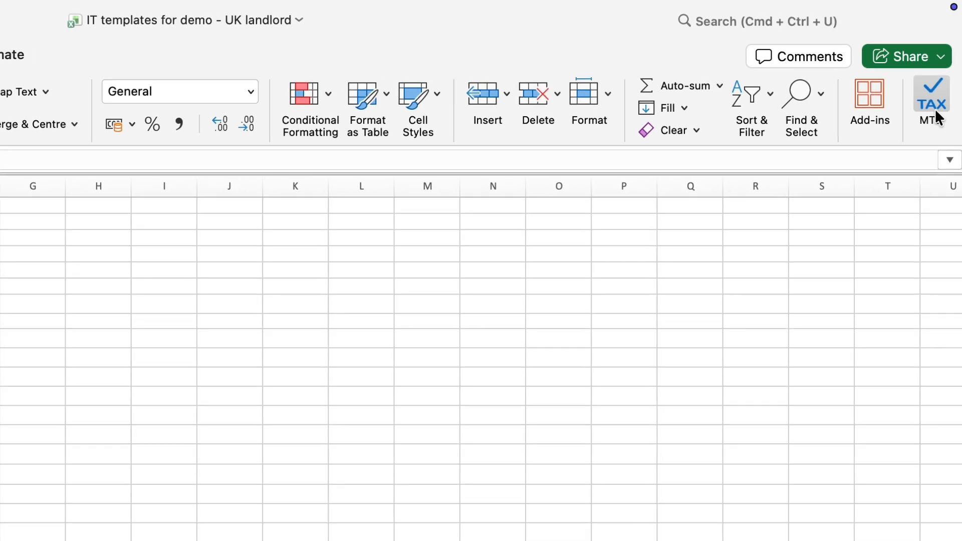
Sign in to the VitalTax add-in with the account email and password
click(940, 119)
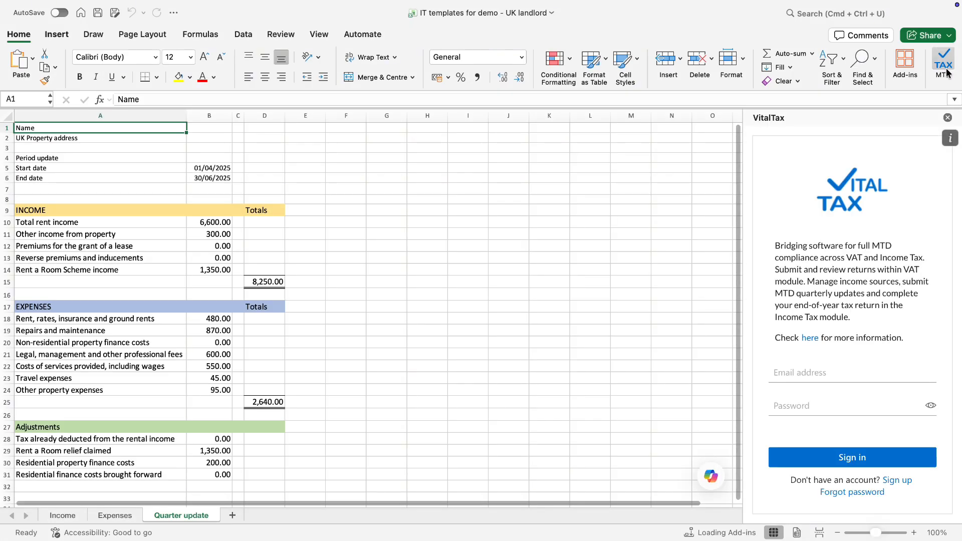
click(823, 367)
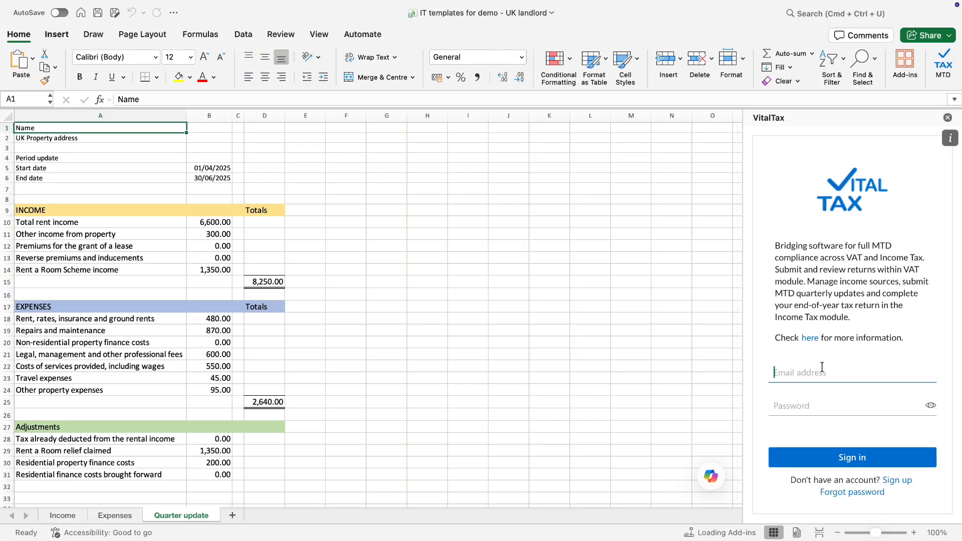
text(demo@example.com)
click(819, 412)
key(super+v)
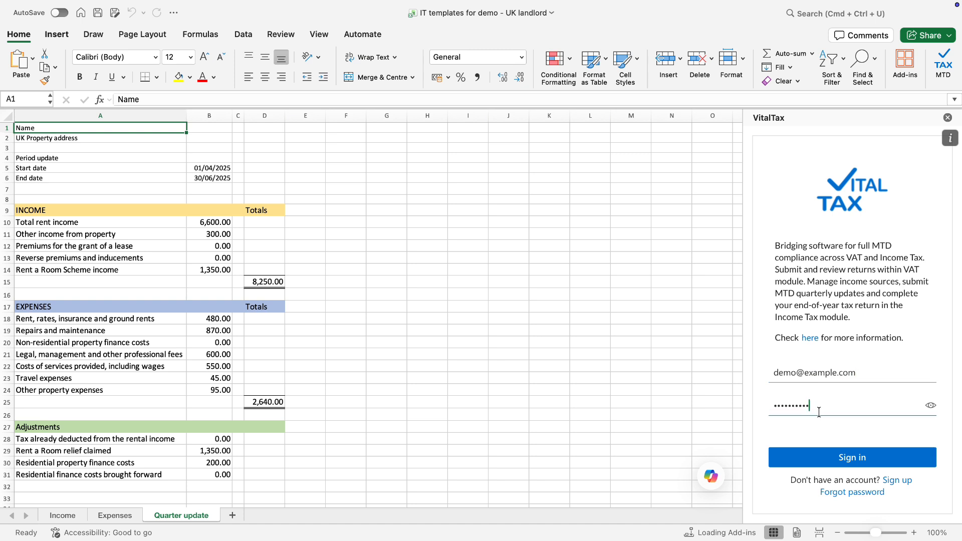
click(848, 458)
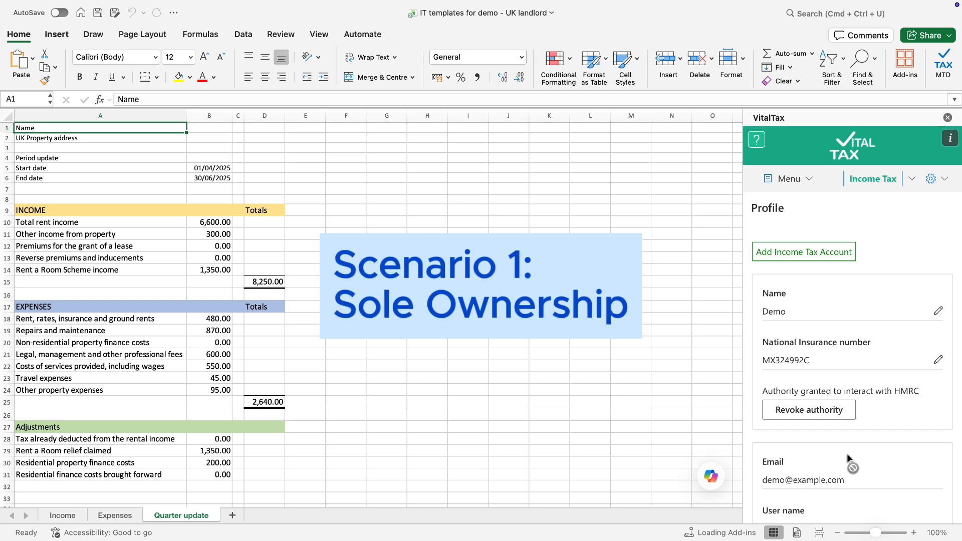
Go to the Income Sources page for tax year 2026/27 from the VitalTax menu
scroll(847, 453, down, 2)
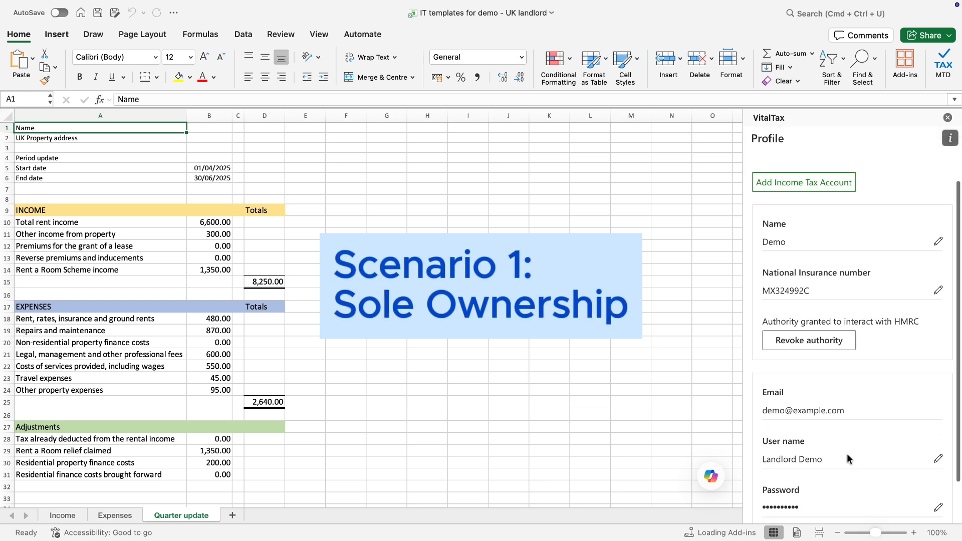
scroll(847, 453, up, 3)
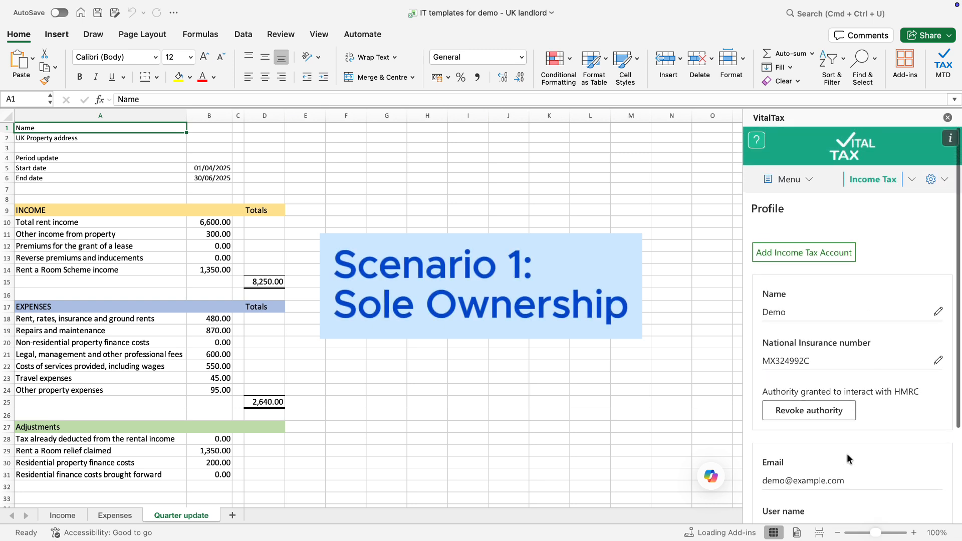
click(804, 185)
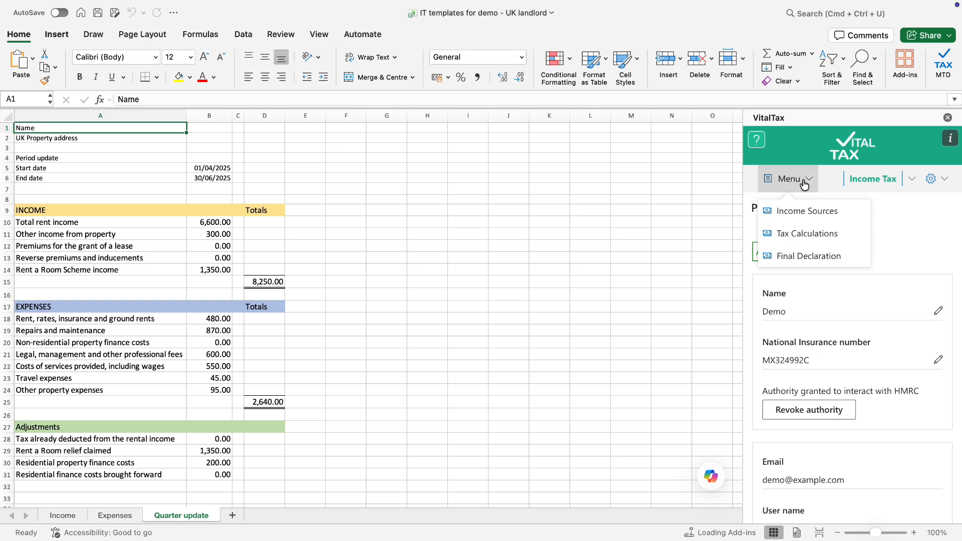
click(813, 212)
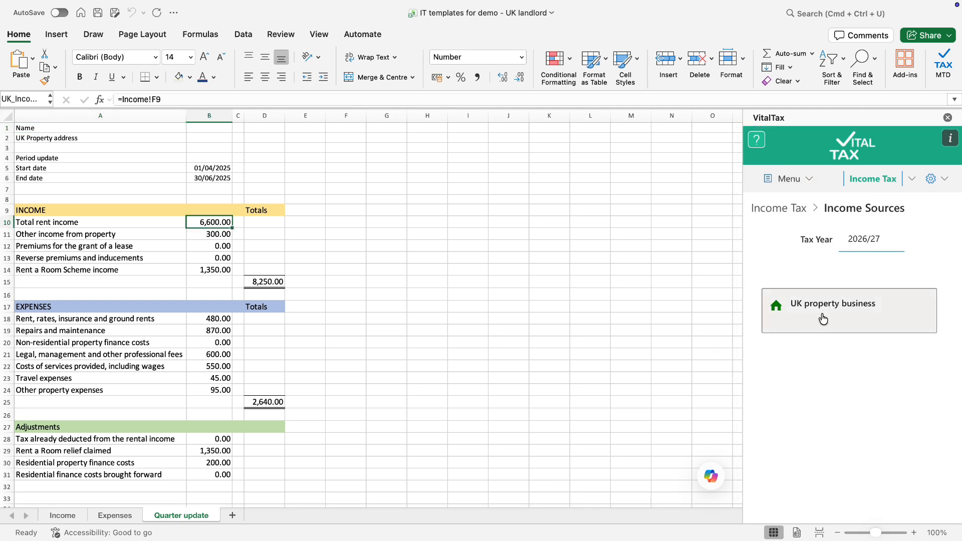
Configure the UK property business with Standard Period, Sole ownership and Full Expenses through to confirmation
click(824, 319)
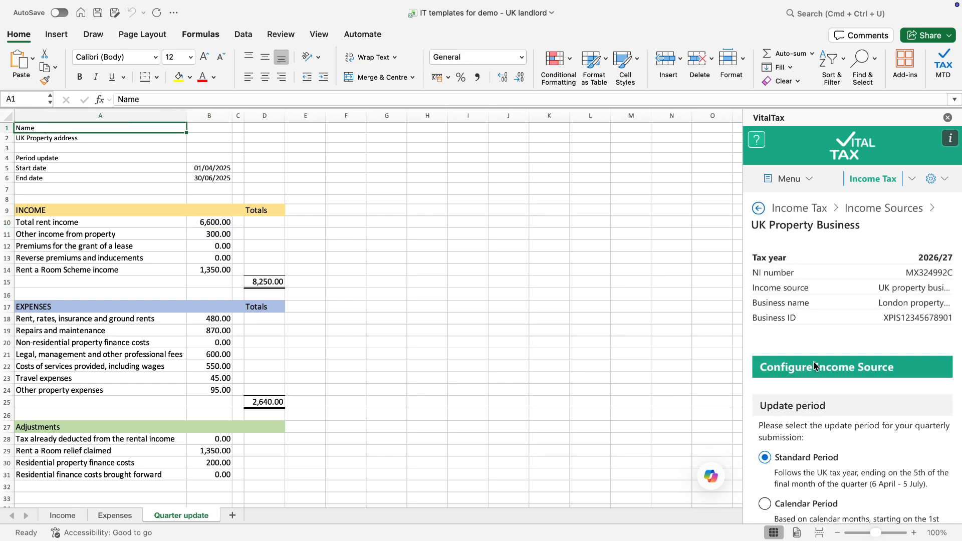
scroll(814, 362, down, 3)
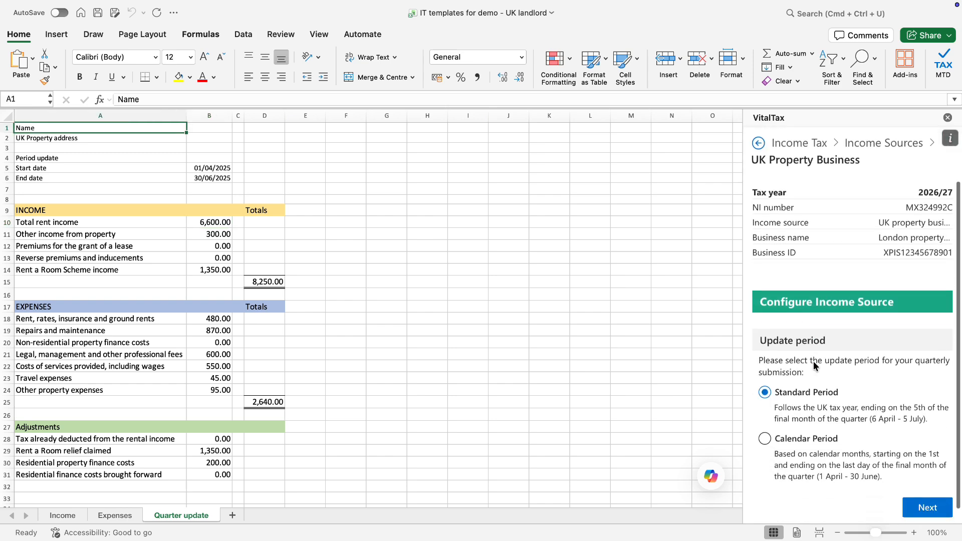
scroll(813, 362, up, 1)
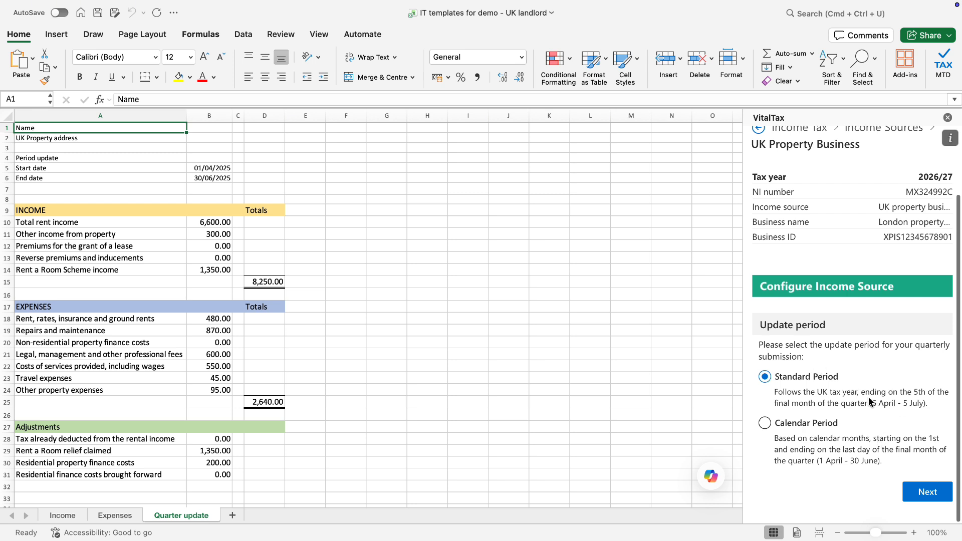
click(928, 492)
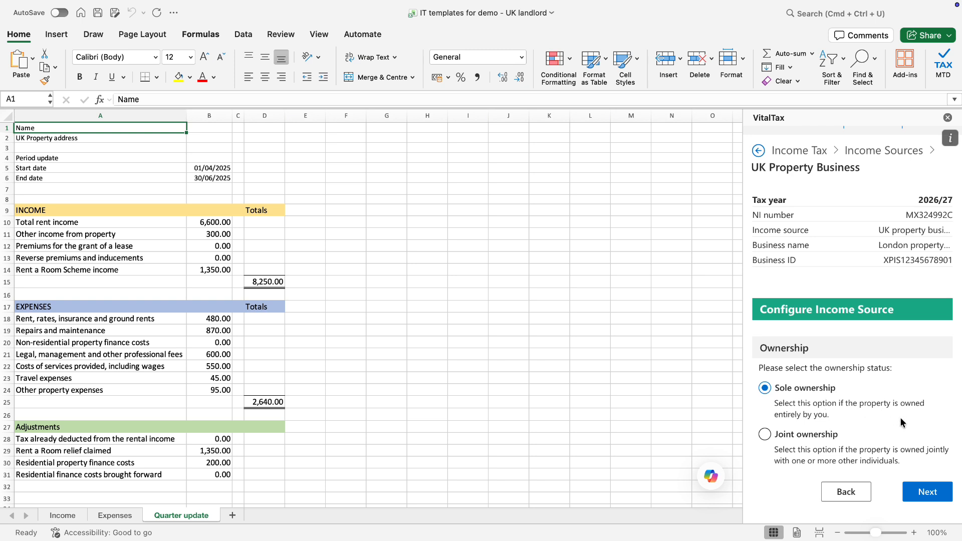
click(940, 496)
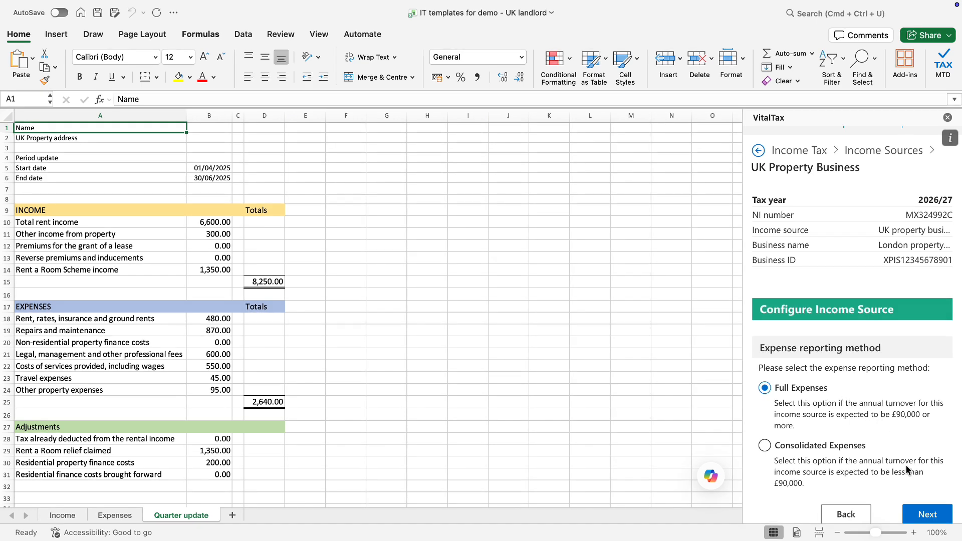
scroll(906, 464, down, 1)
click(930, 490)
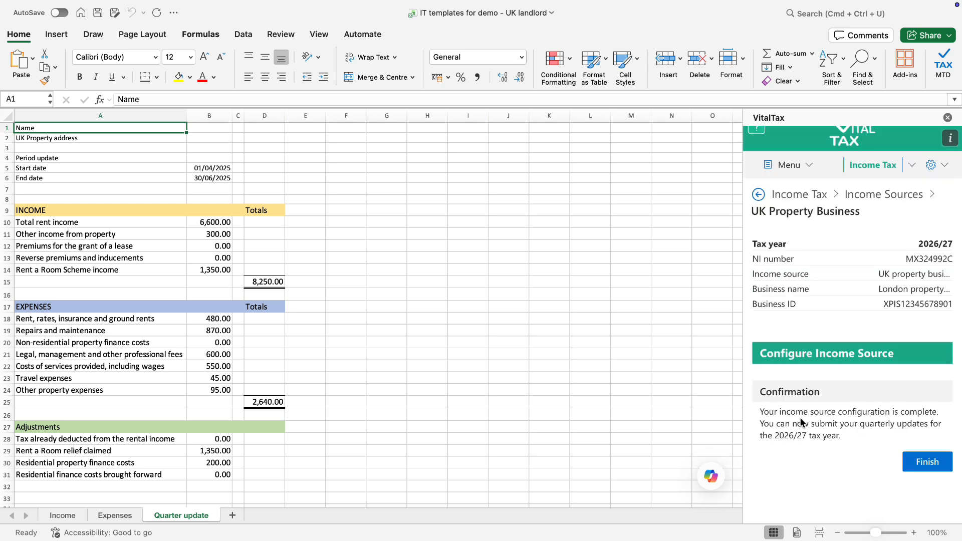
Finish the setup and list the Quarterly Updates obligations: four periods from 06 Apr 2025
click(925, 471)
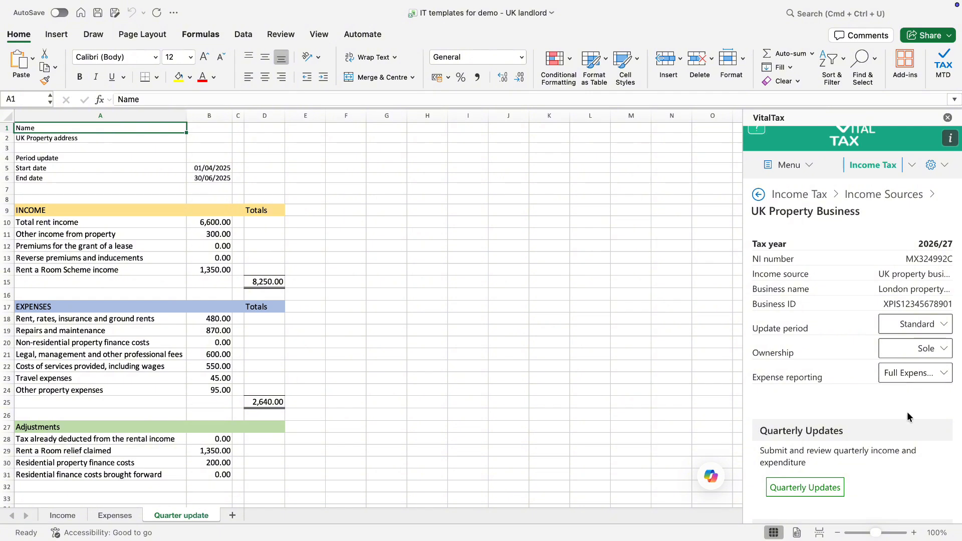
scroll(901, 441, down, 3)
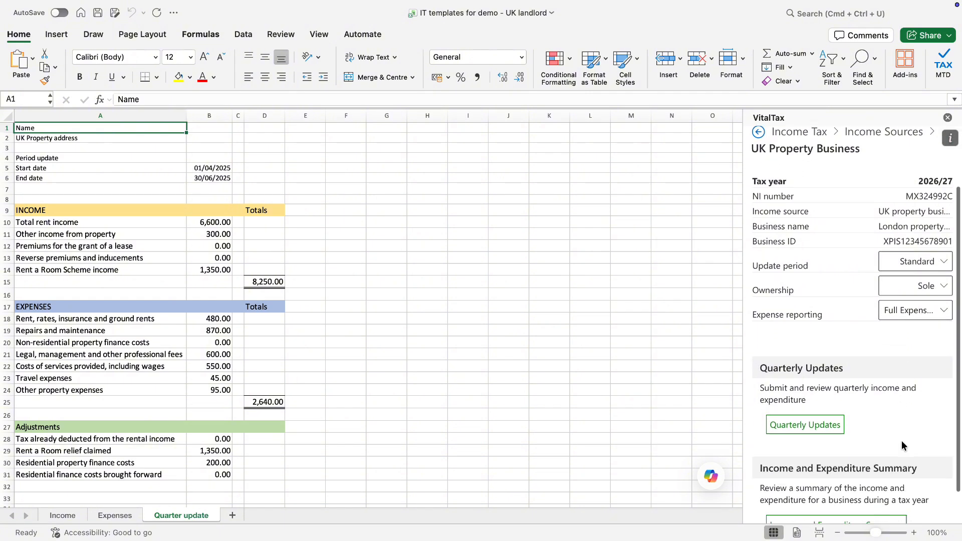
click(820, 425)
scroll(820, 426, down, 2)
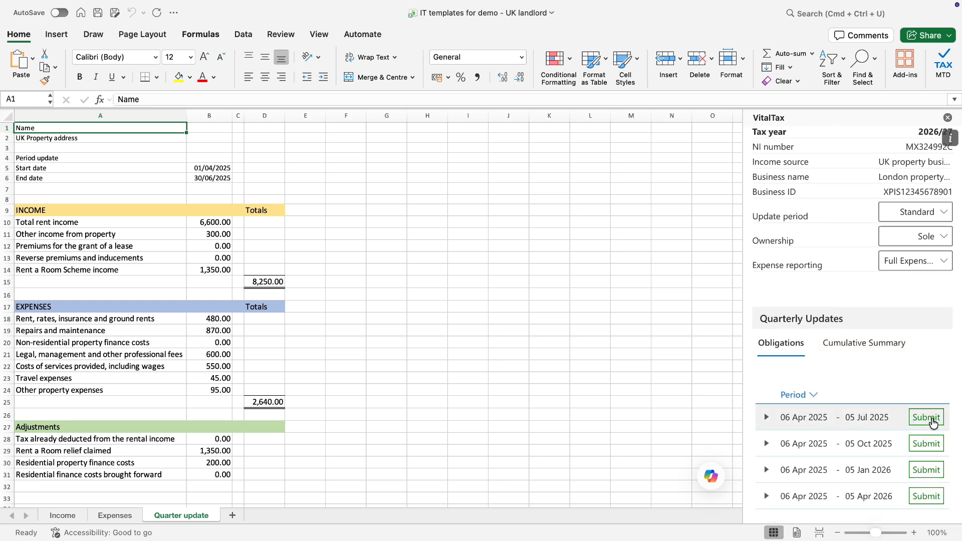
Start the 06 Apr–05 Jul 2025 update and link property rent income to cell B10 (6600.00)
click(933, 421)
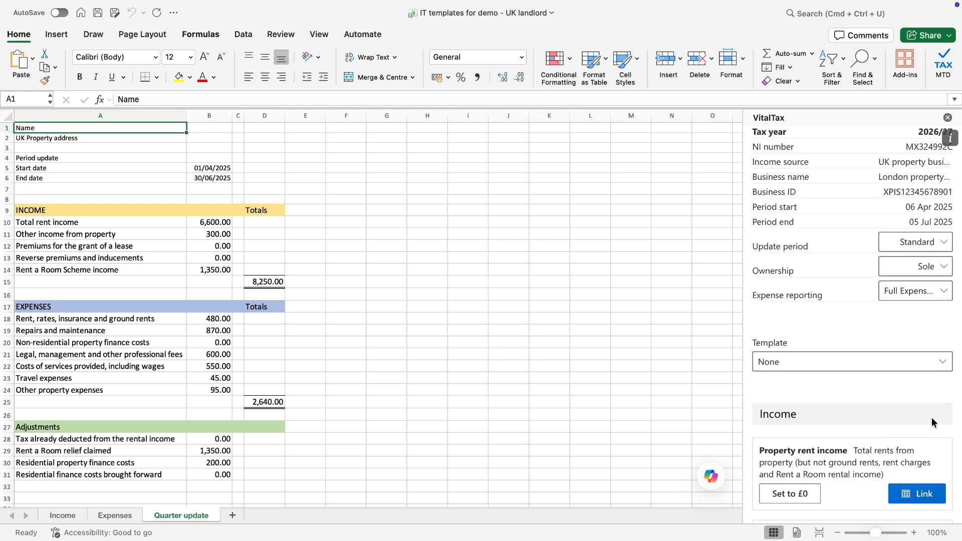
scroll(933, 421, down, 5)
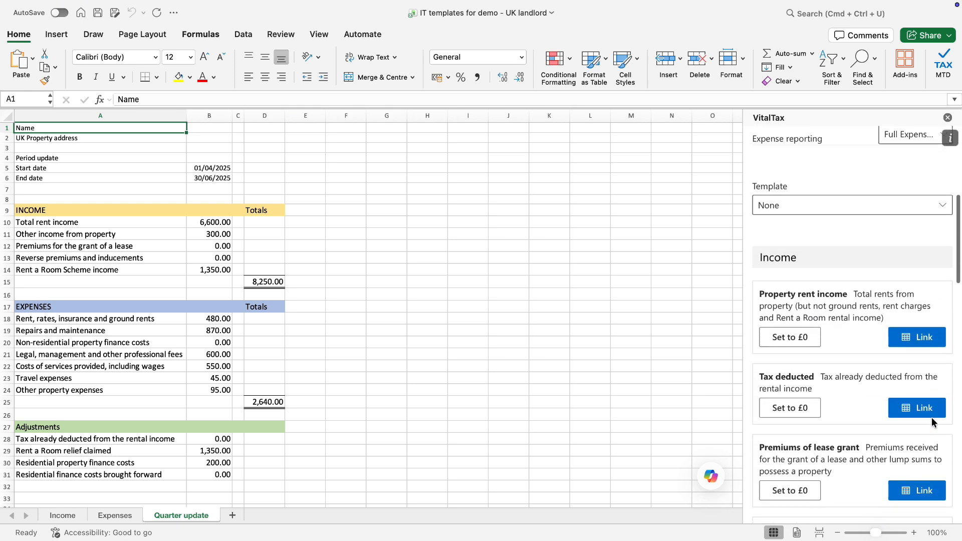
scroll(932, 423, down, 1)
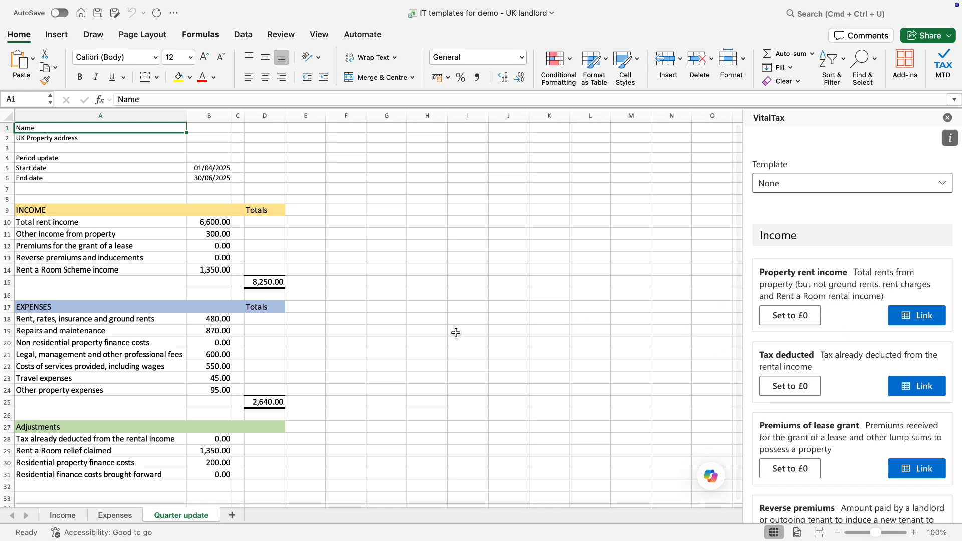
click(215, 223)
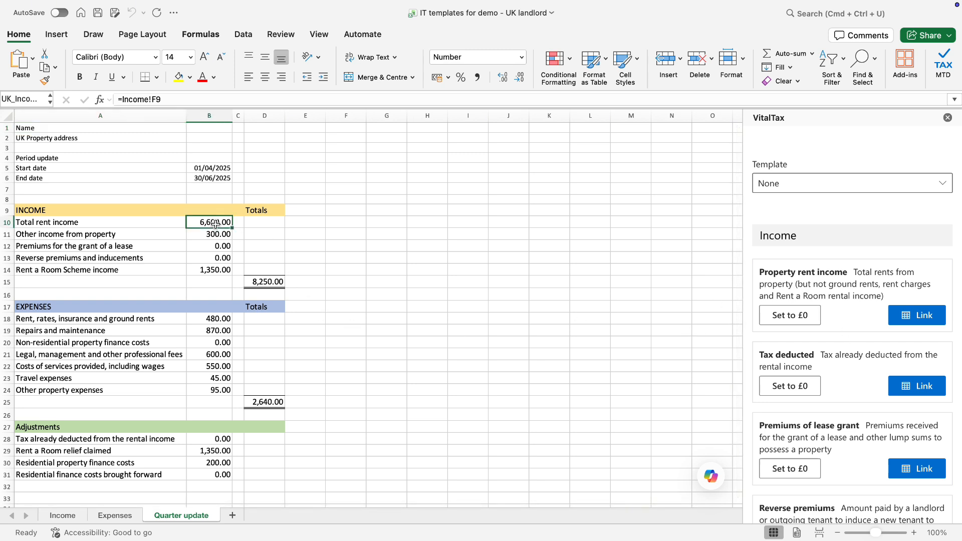
click(936, 318)
click(537, 201)
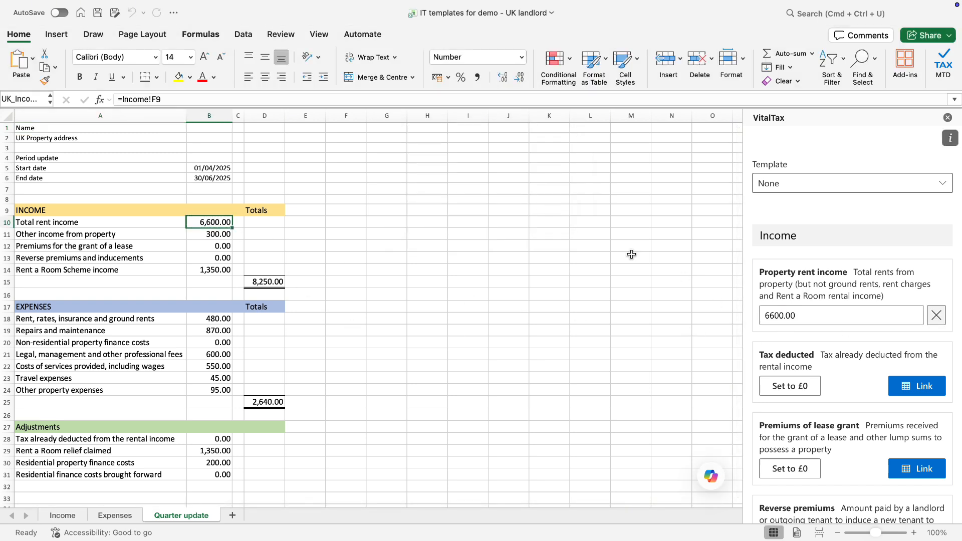
Link tax deducted to cell B28 and lease grant premiums to cell B12, both 0.00
scroll(440, 359, down, 3)
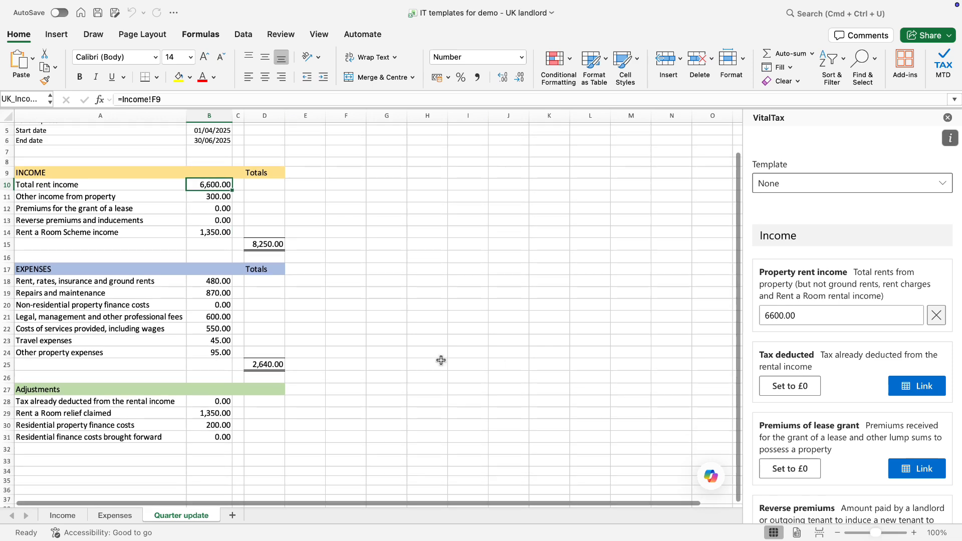
click(221, 385)
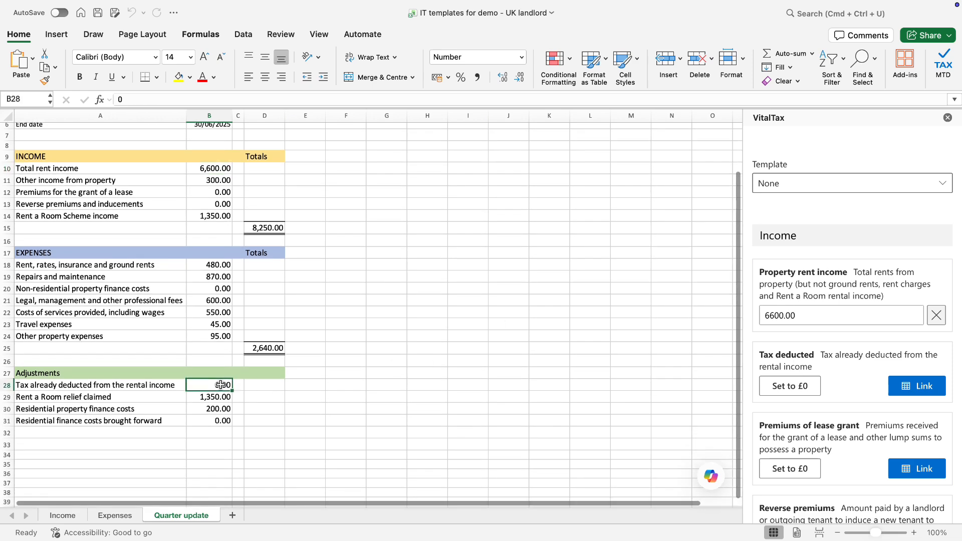
click(921, 386)
click(535, 198)
scroll(859, 396, down, 2)
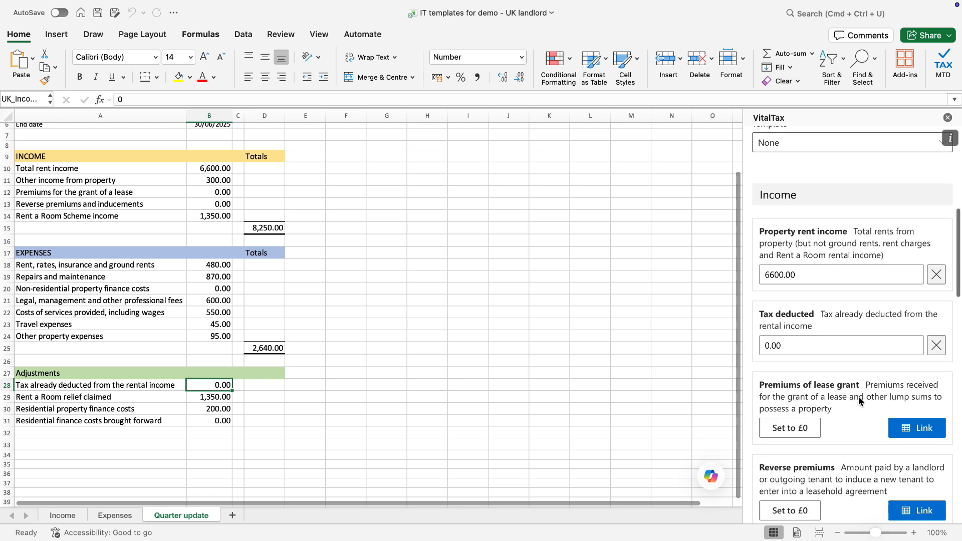
click(226, 193)
click(933, 403)
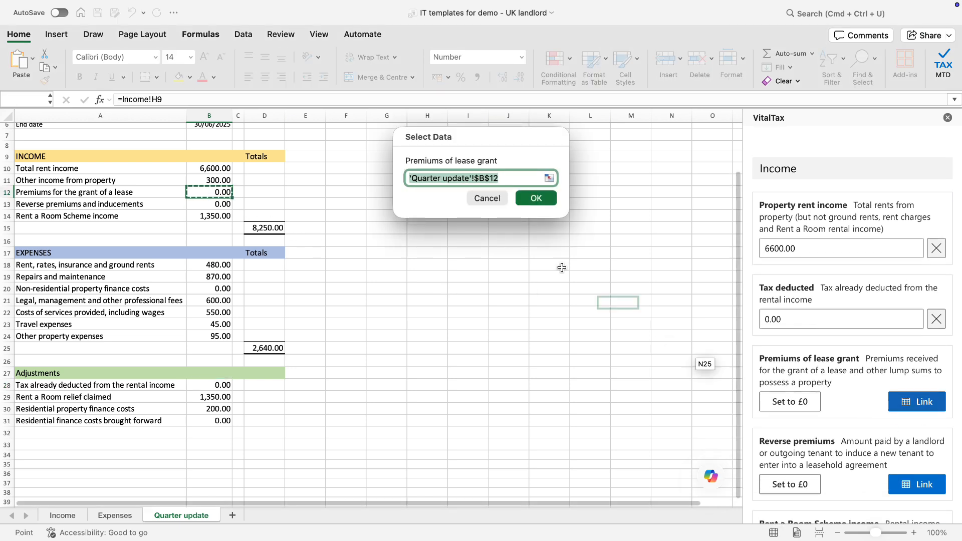
click(543, 196)
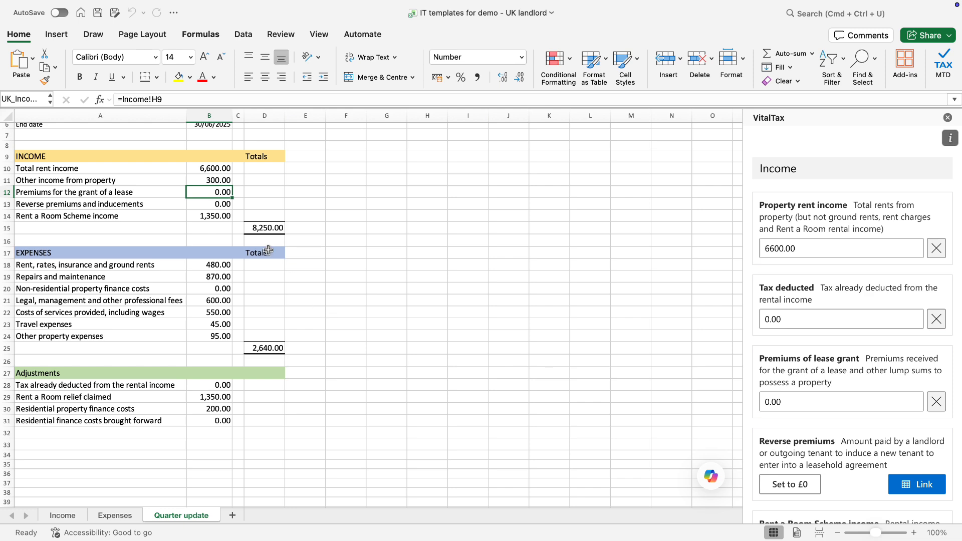
Set reverse premiums to £0
click(790, 484)
scroll(824, 425, down, 3)
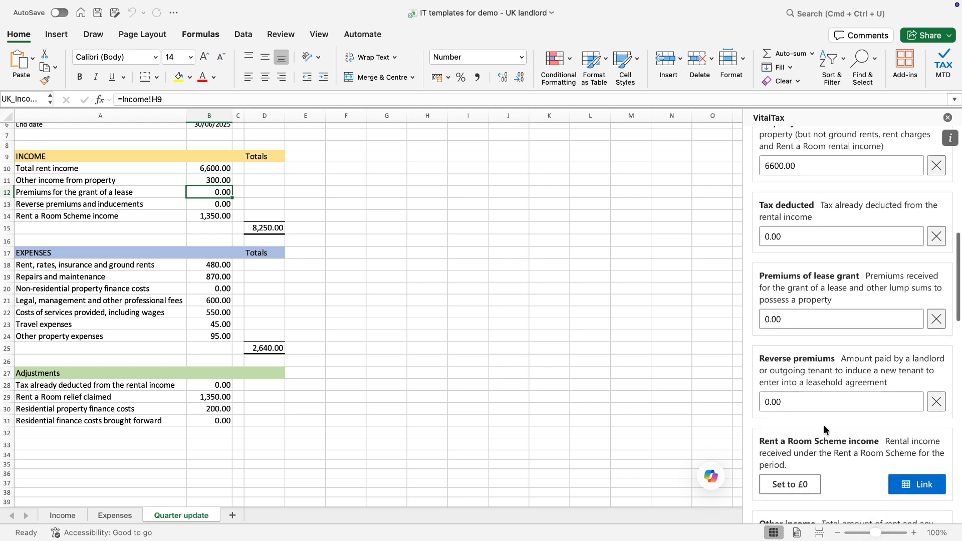
scroll(827, 416, up, 6)
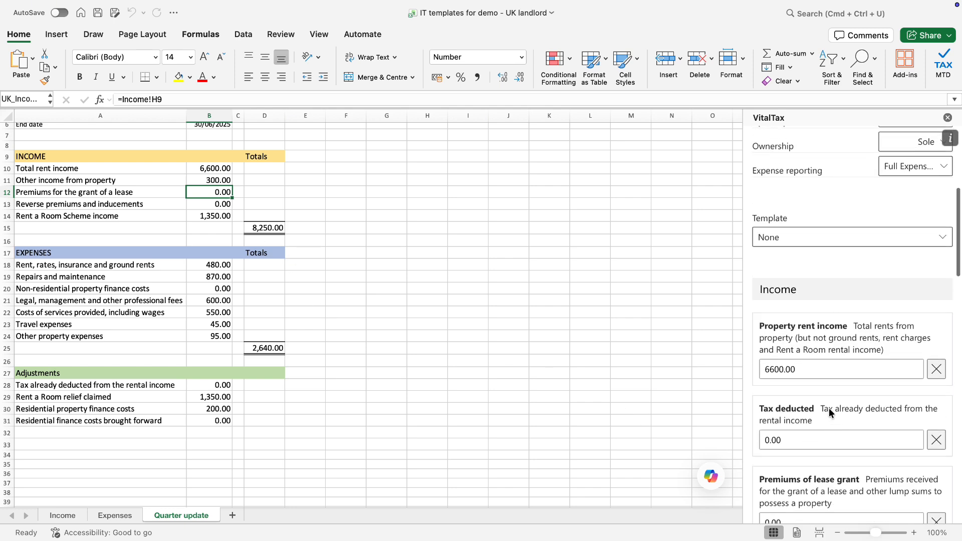
click(813, 246)
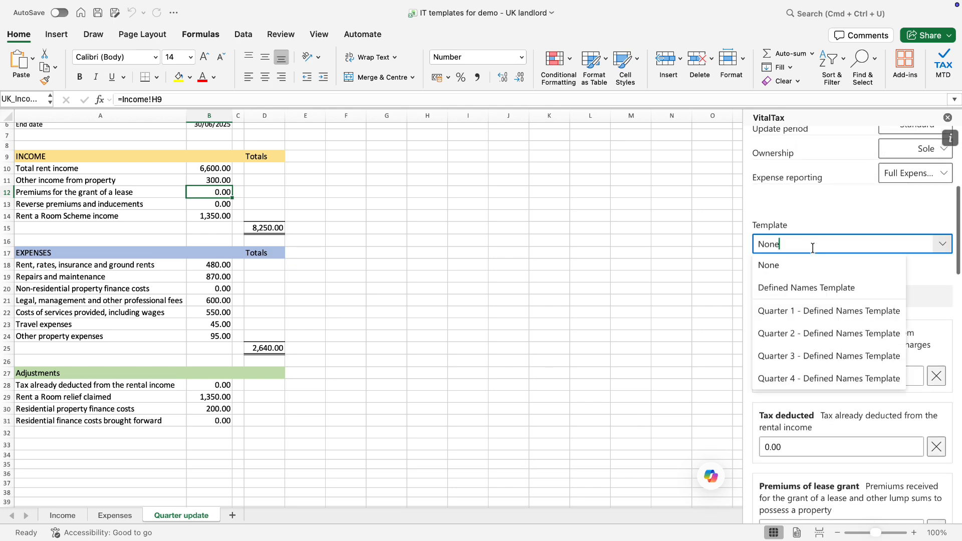
Fill the form from the Defined Names Template and check finance costs and other expenses against the sheet
click(812, 289)
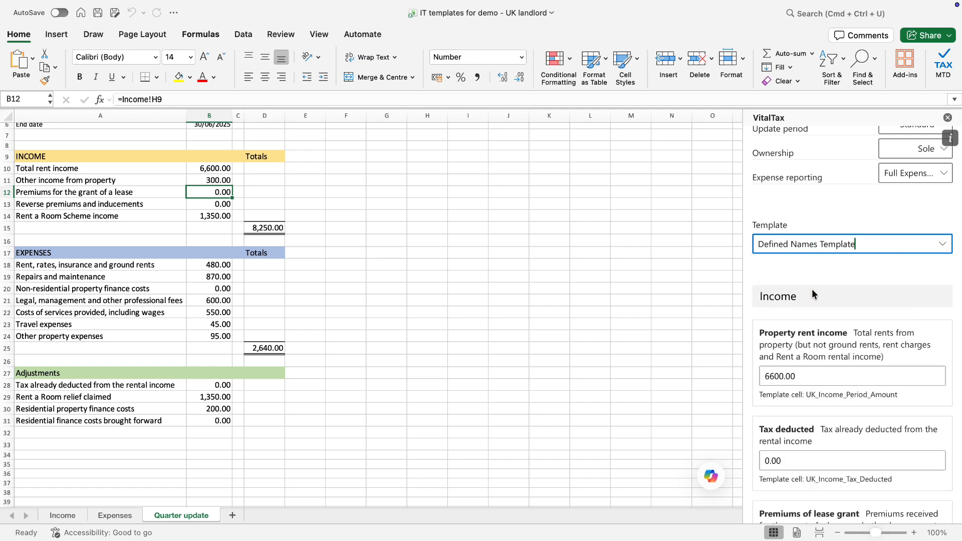
scroll(810, 380, down, 10)
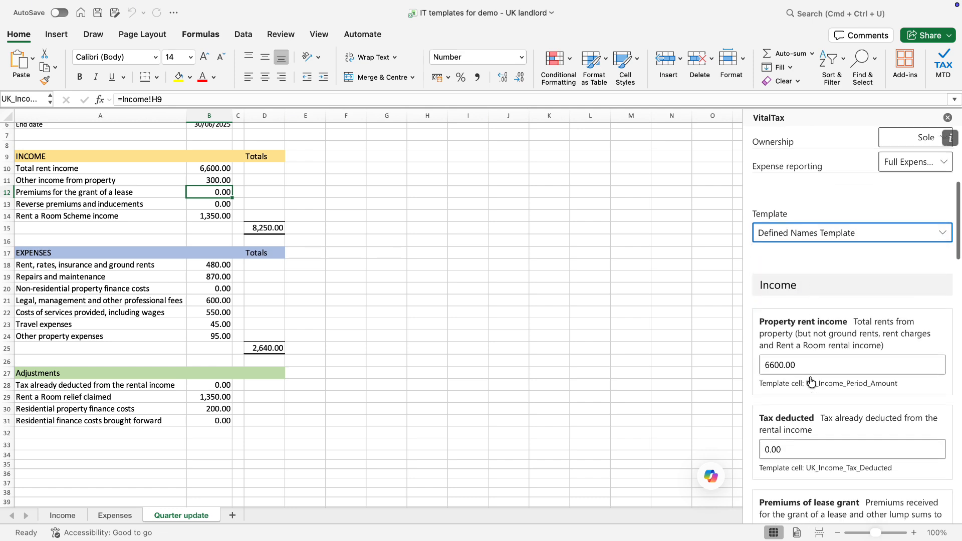
scroll(794, 347, down, 10)
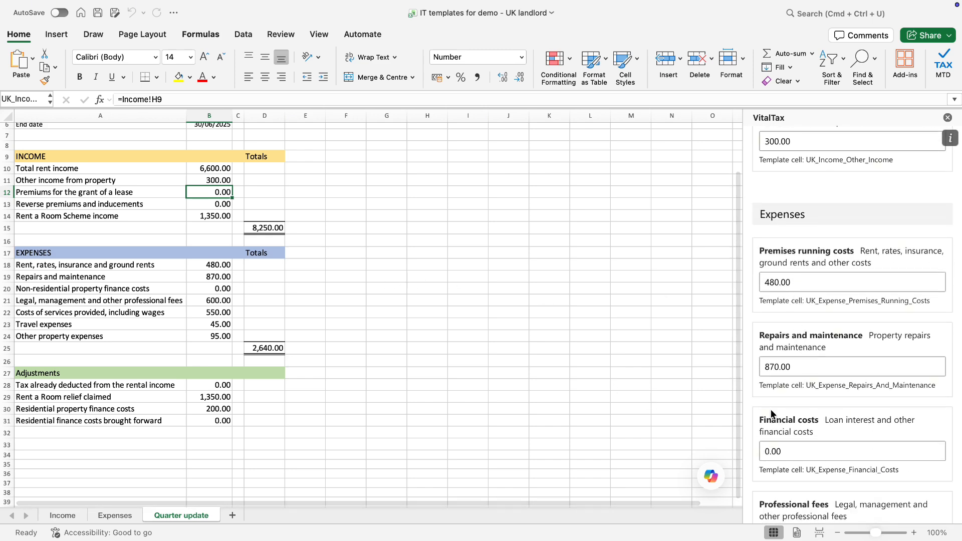
scroll(827, 411, down, 10)
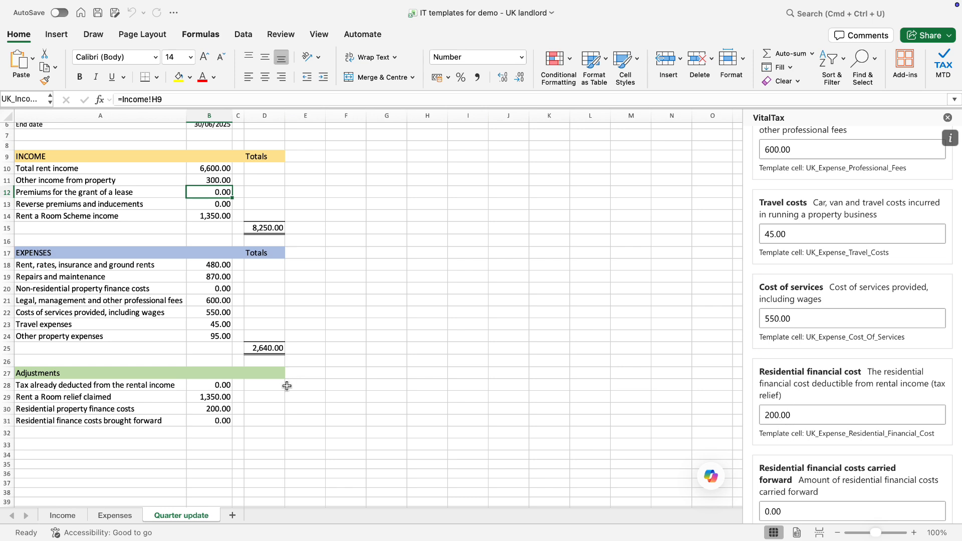
click(217, 410)
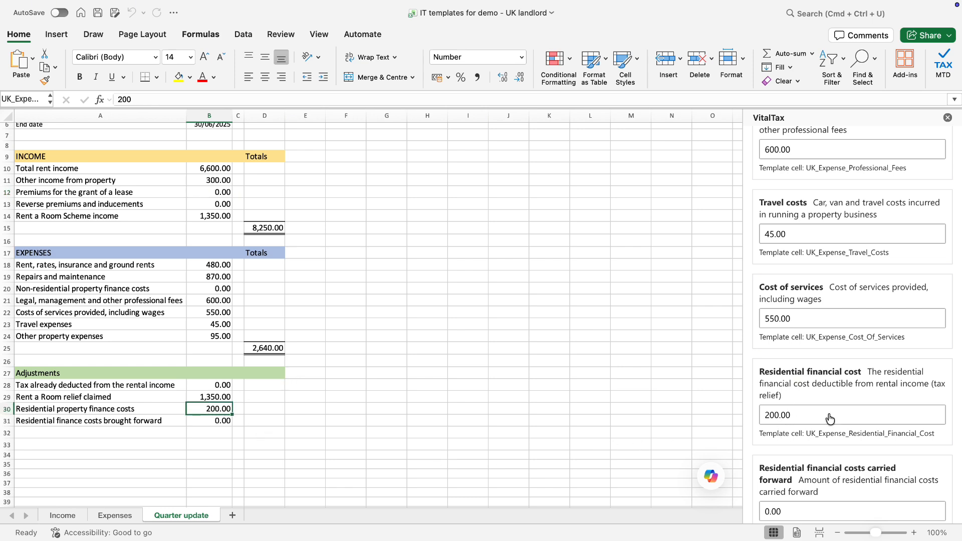
scroll(830, 421, down, 6)
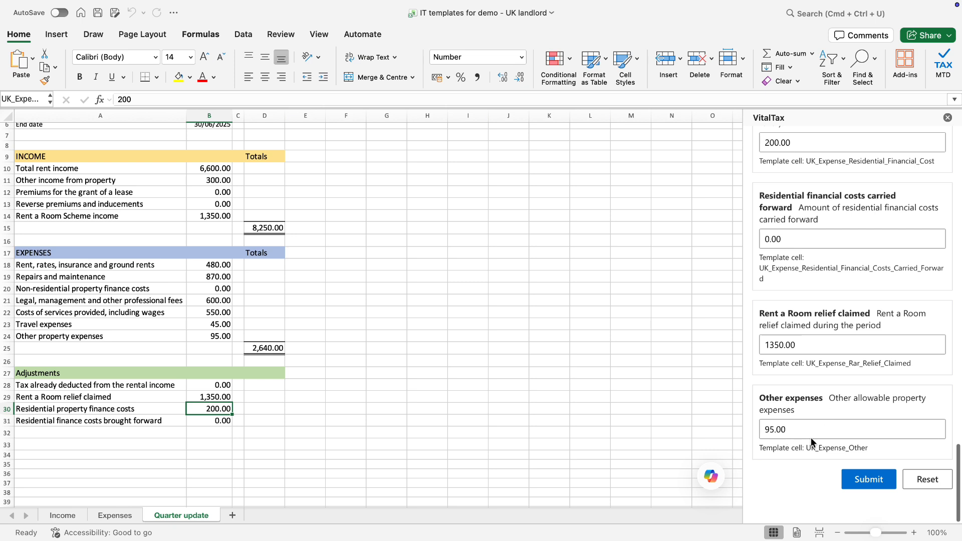
click(224, 339)
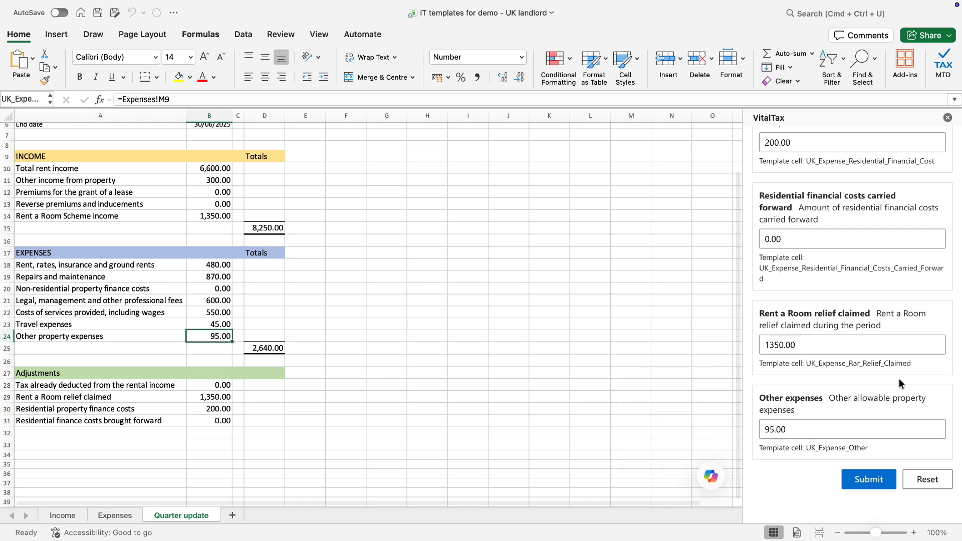
scroll(891, 417, up, 2)
scroll(891, 418, down, 2)
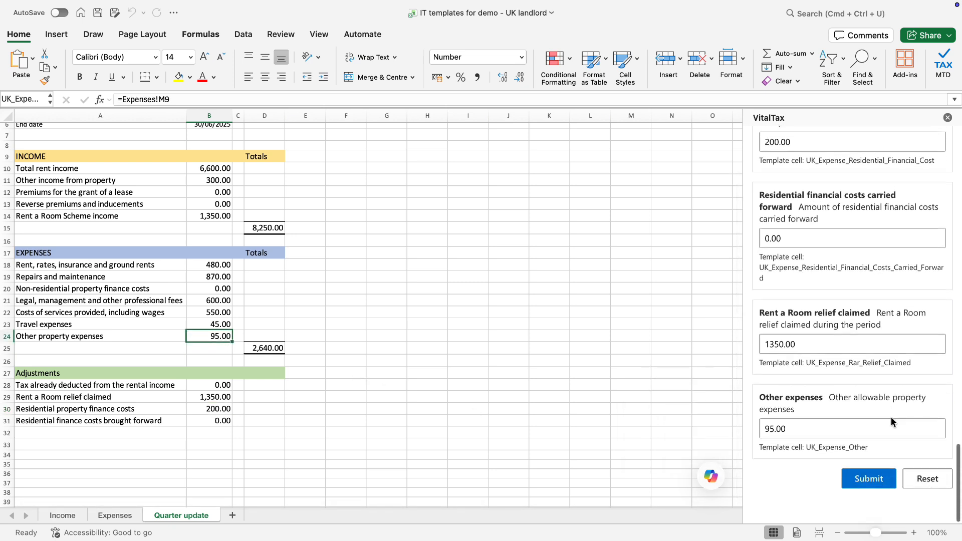
Submit the quarter and review the Cumulative Summary showing £6,600.00 rent and £95.00 other expenses
click(877, 480)
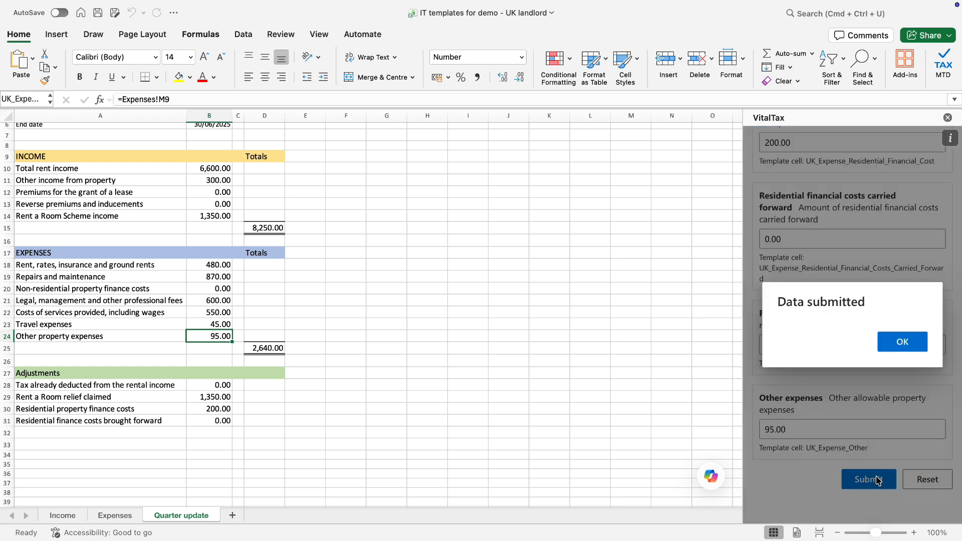
click(901, 345)
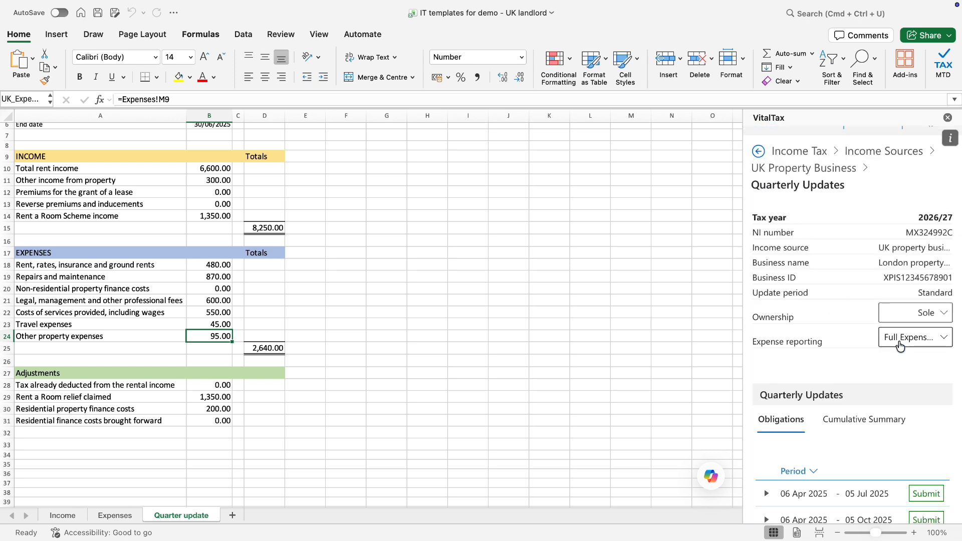
scroll(898, 348, down, 2)
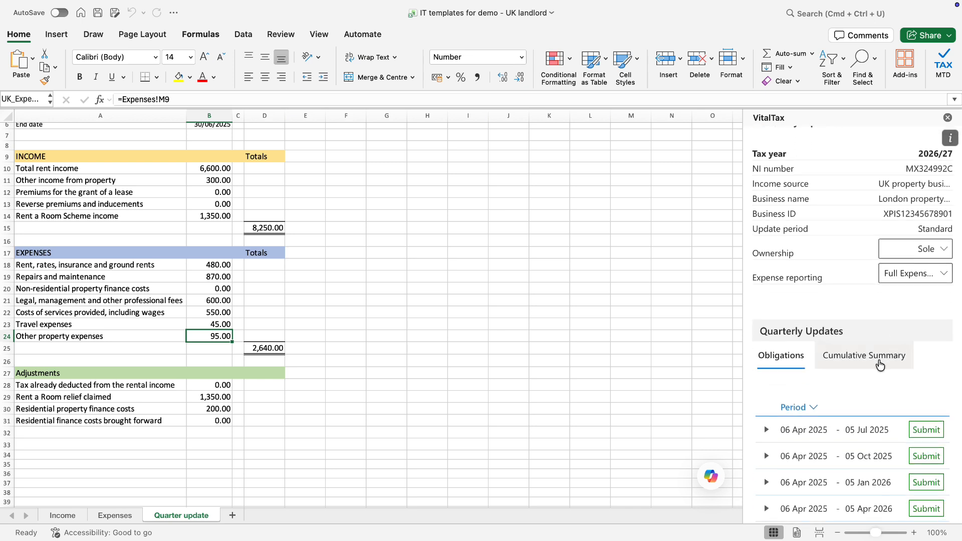
click(880, 364)
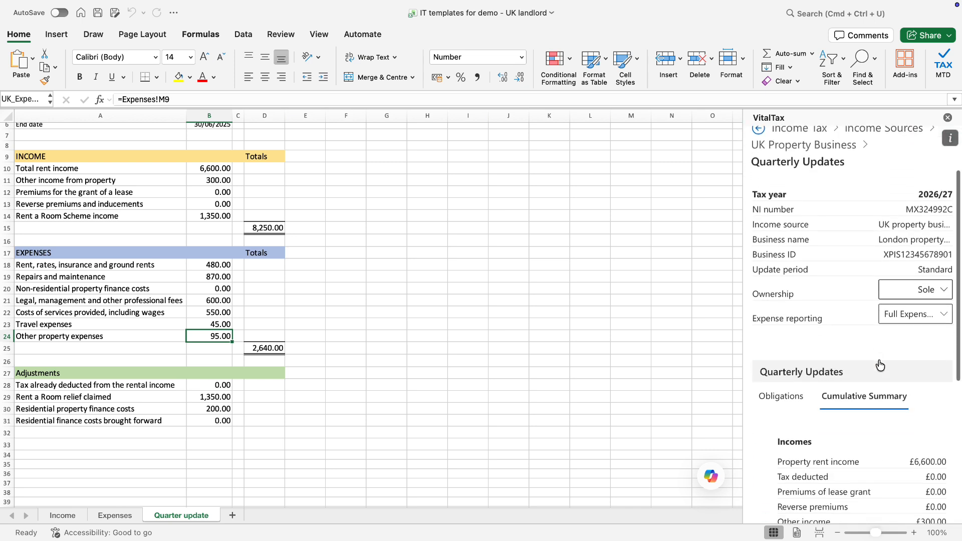
scroll(880, 365, down, 3)
scroll(881, 365, down, 3)
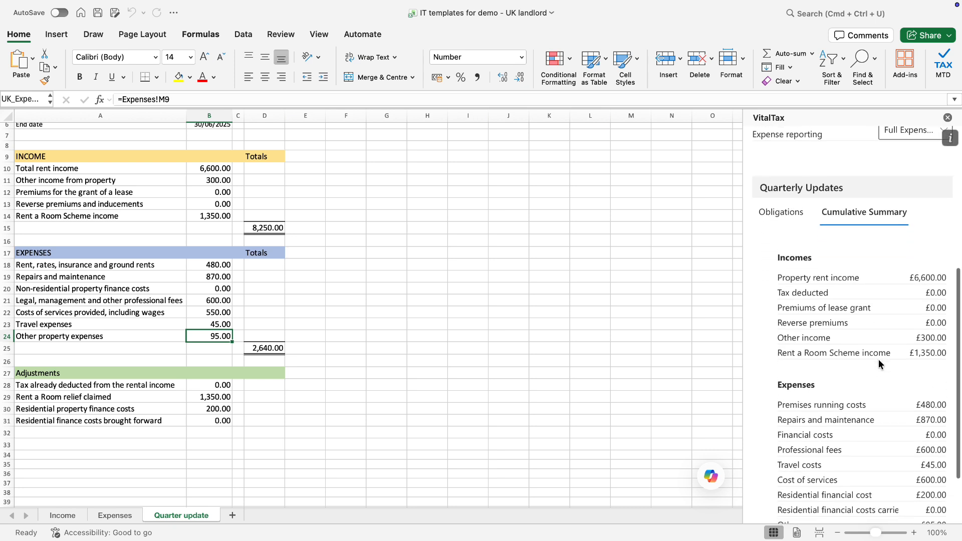
scroll(879, 360, down, 2)
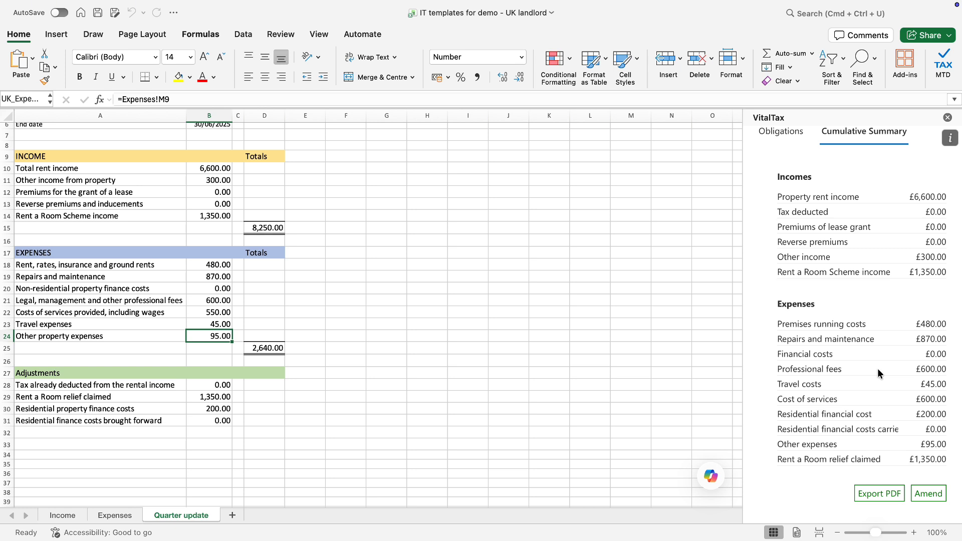
Export the Quarterly Cumulative Summary as a PDF and scroll through it in Chrome
click(885, 497)
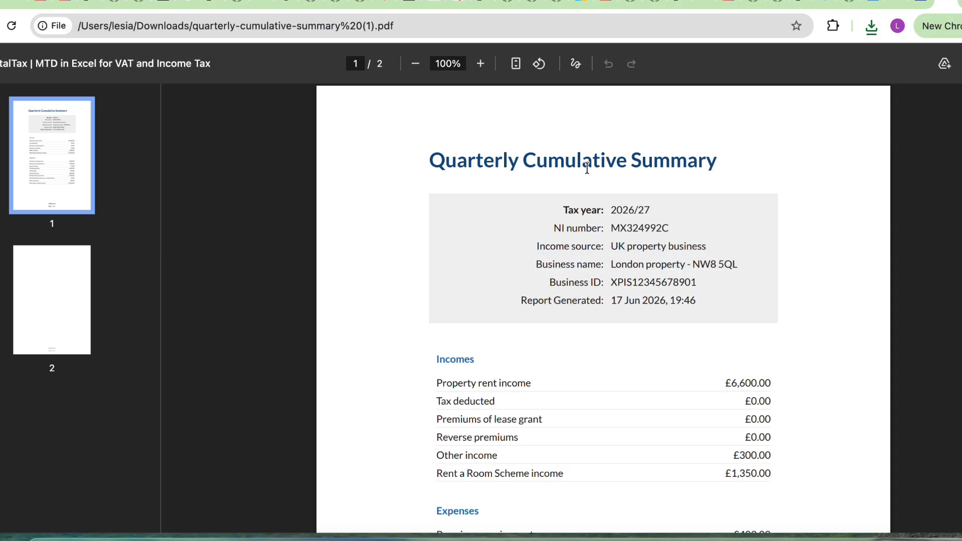
scroll(579, 180, down, 3)
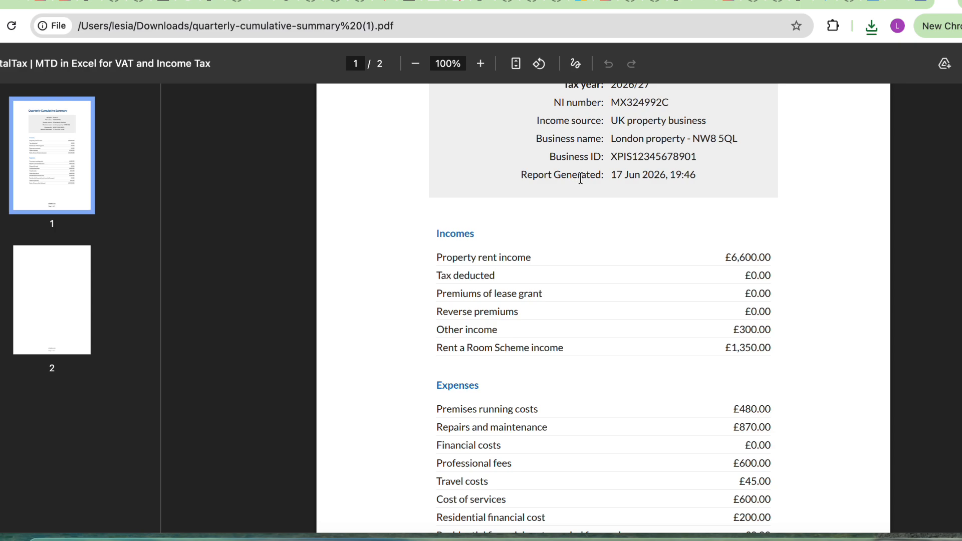
scroll(654, 178, down, 1)
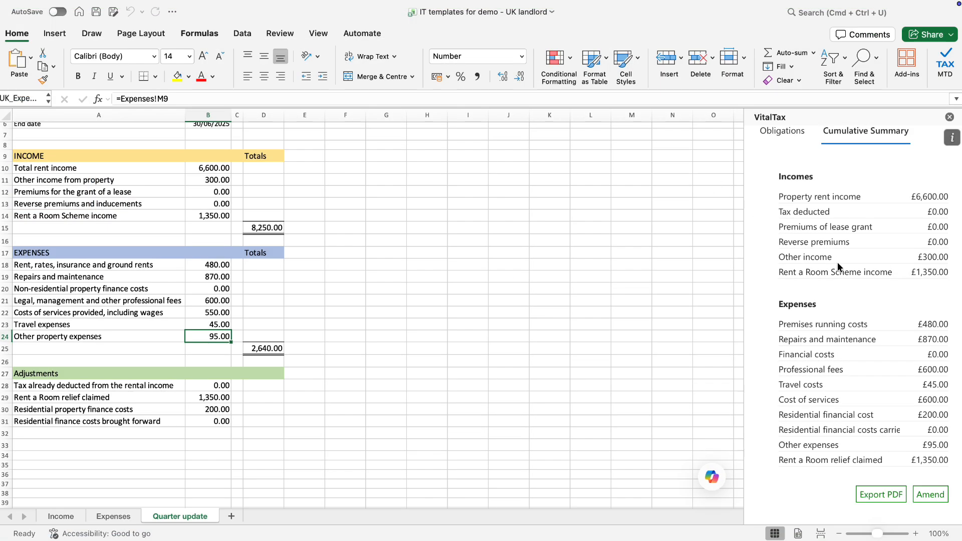
Start amending the 06 Apr–05 Jul 2025 update and view the Full Expenses form header
click(934, 495)
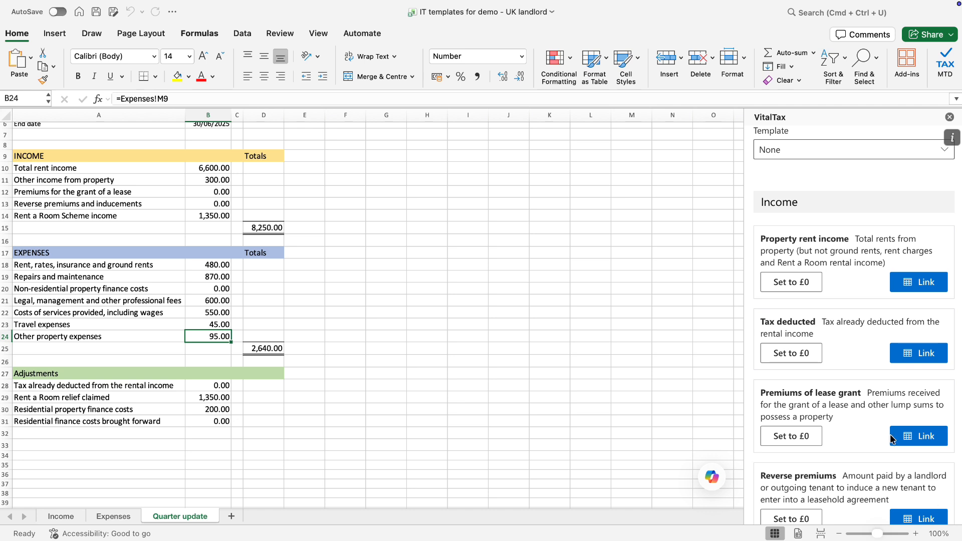
scroll(843, 291, down, 2)
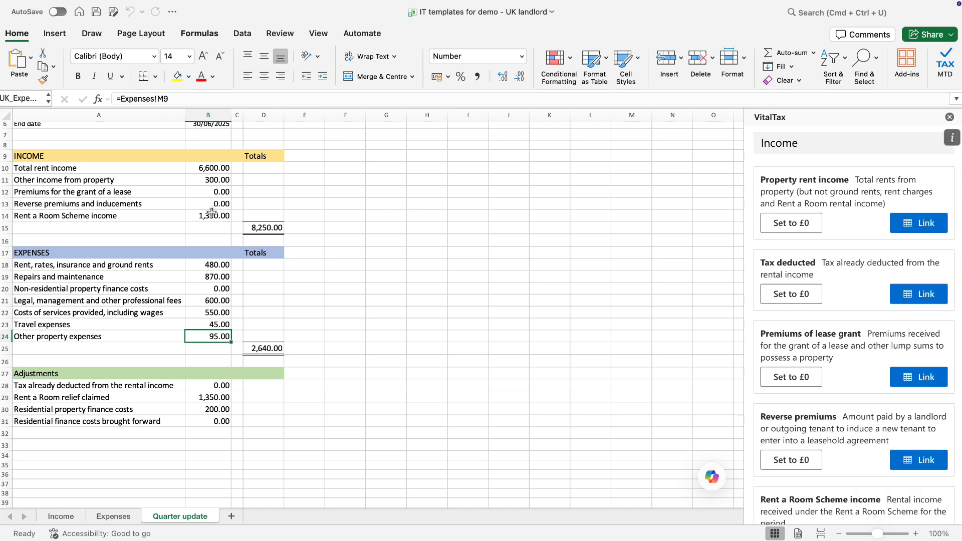
scroll(839, 396, up, 14)
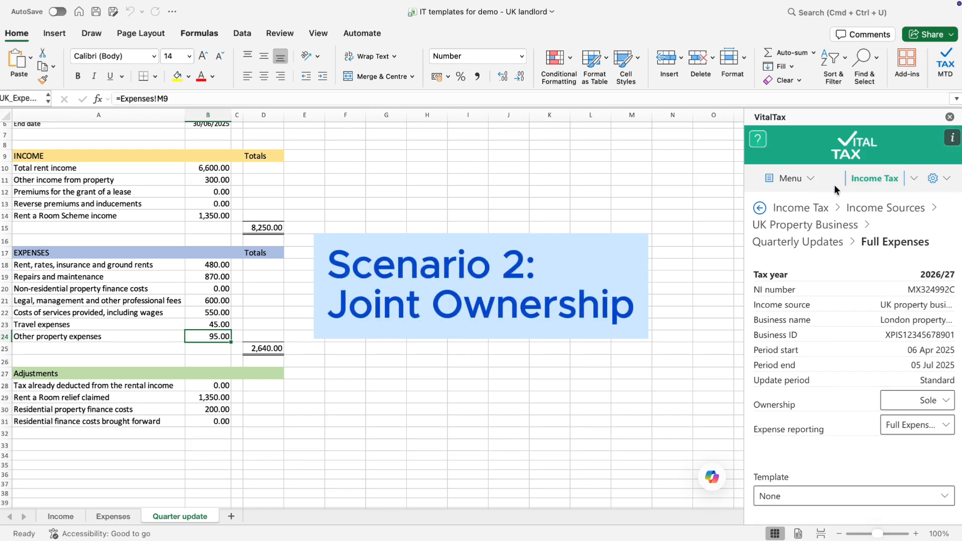
Return to the UK Property Business page, then open the Profile's Add Income Tax Account form
click(823, 225)
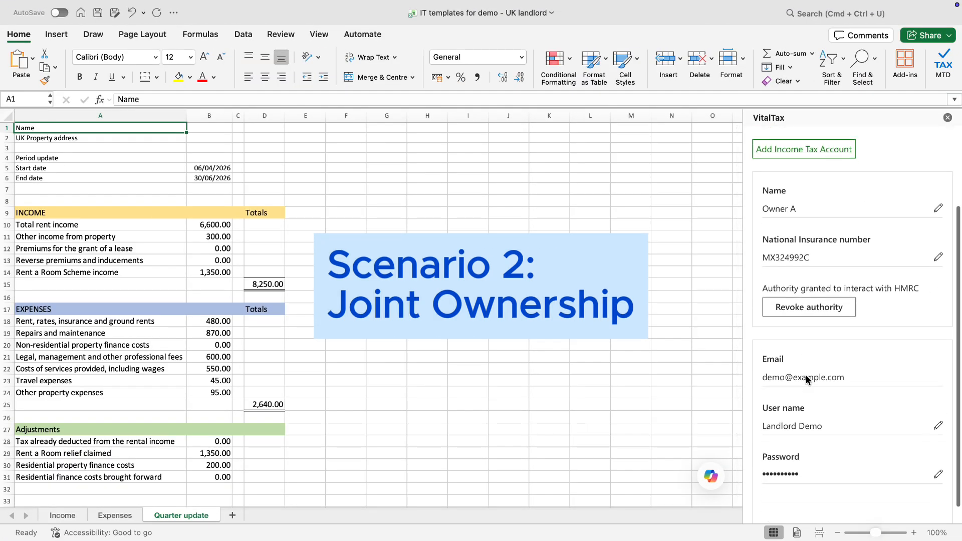
scroll(806, 375, down, 1)
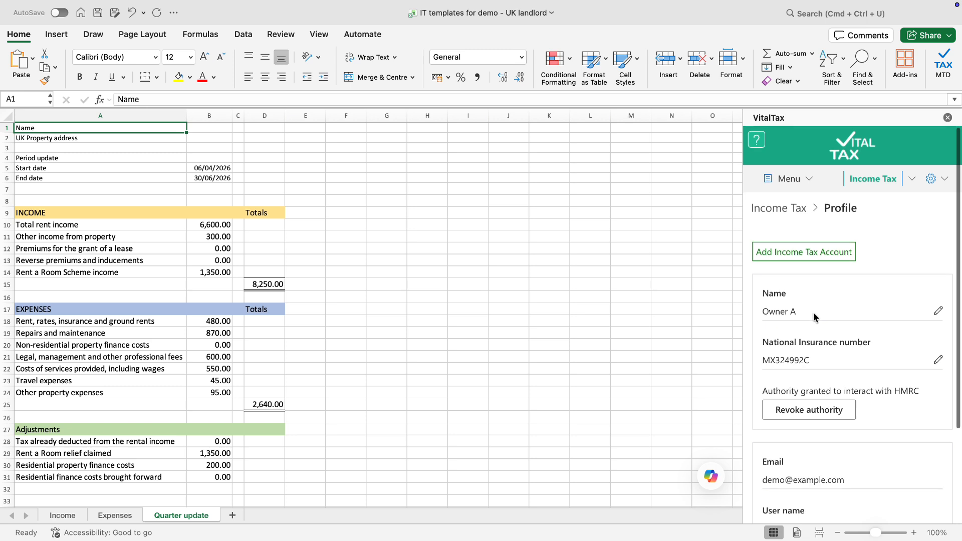
click(806, 254)
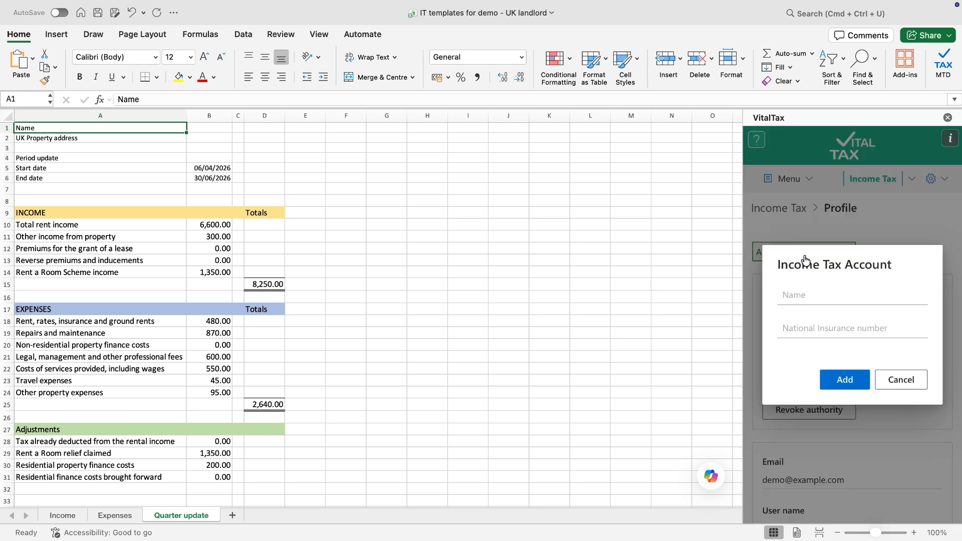
Add an income tax account named 'Owner B' with its National Insurance number and view the new card
click(811, 298)
text(Owner B)
click(846, 326)
scroll(847, 326, down, 1)
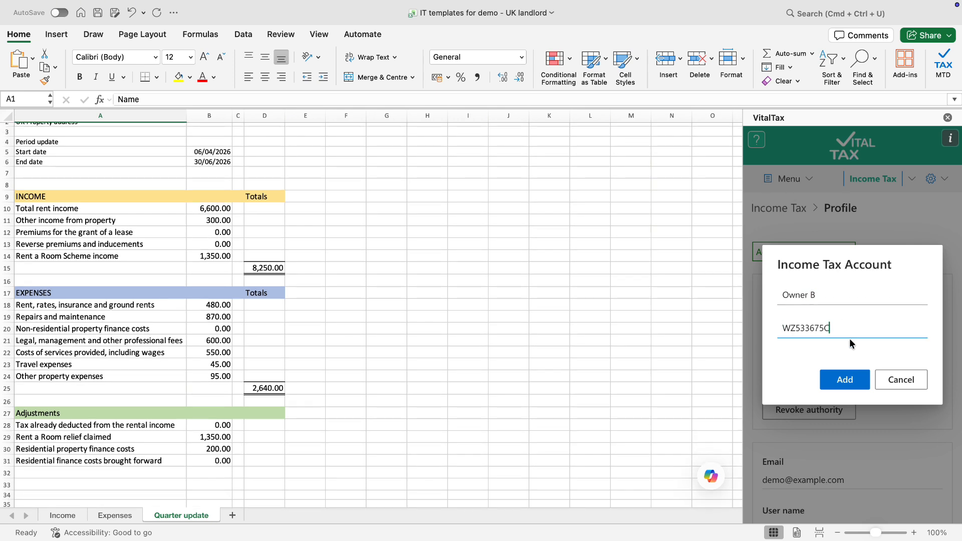
click(847, 380)
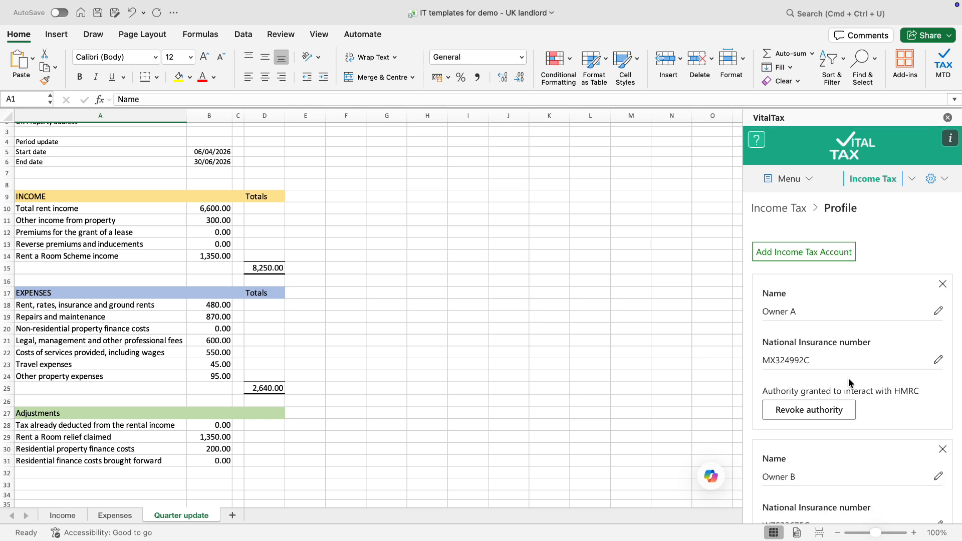
scroll(849, 379, down, 2)
scroll(849, 378, down, 1)
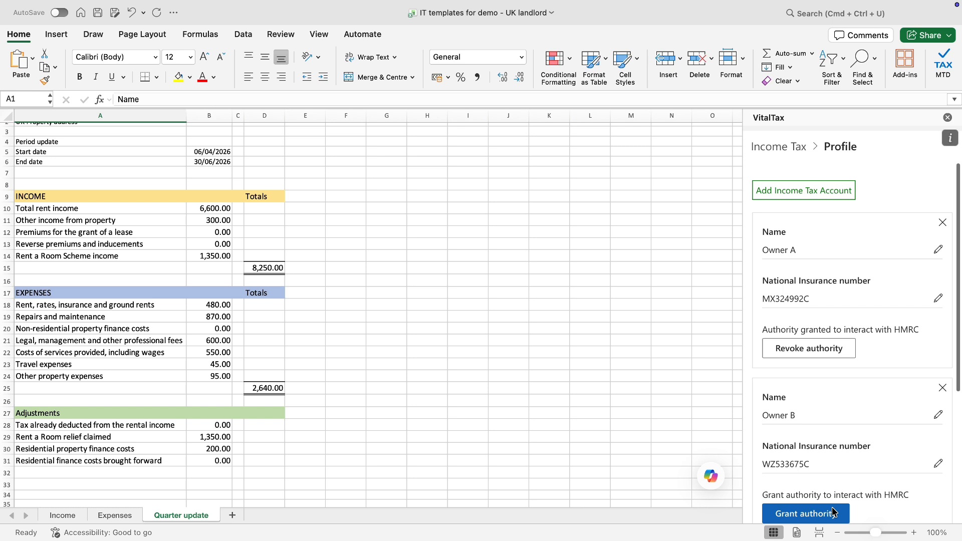
scroll(844, 288, up, 3)
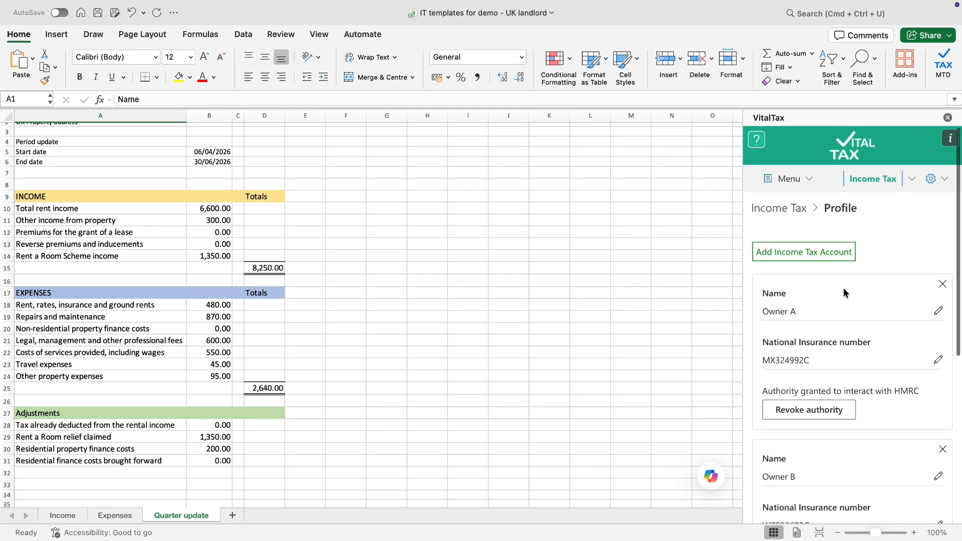
Return to the Income Sources page with Owner A selected as the owner
click(813, 185)
click(805, 208)
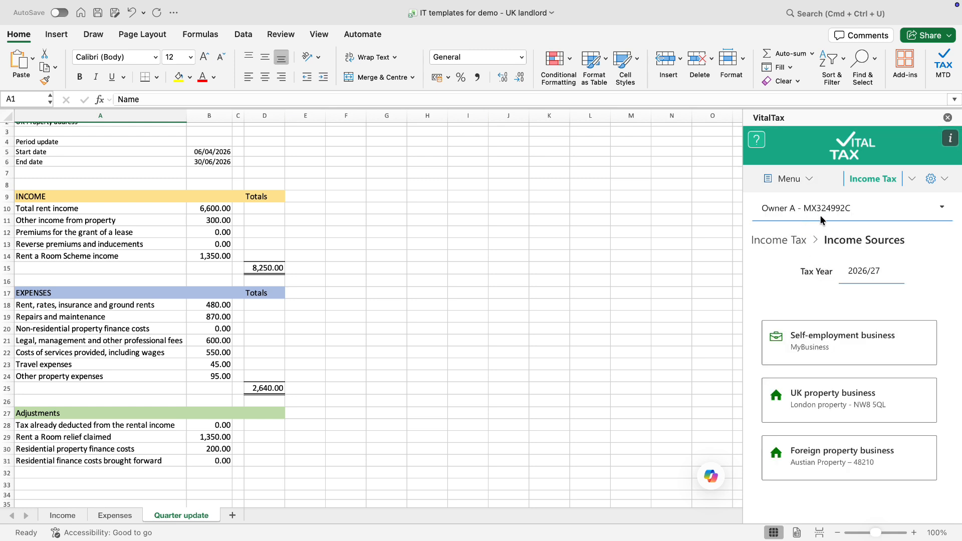
click(822, 219)
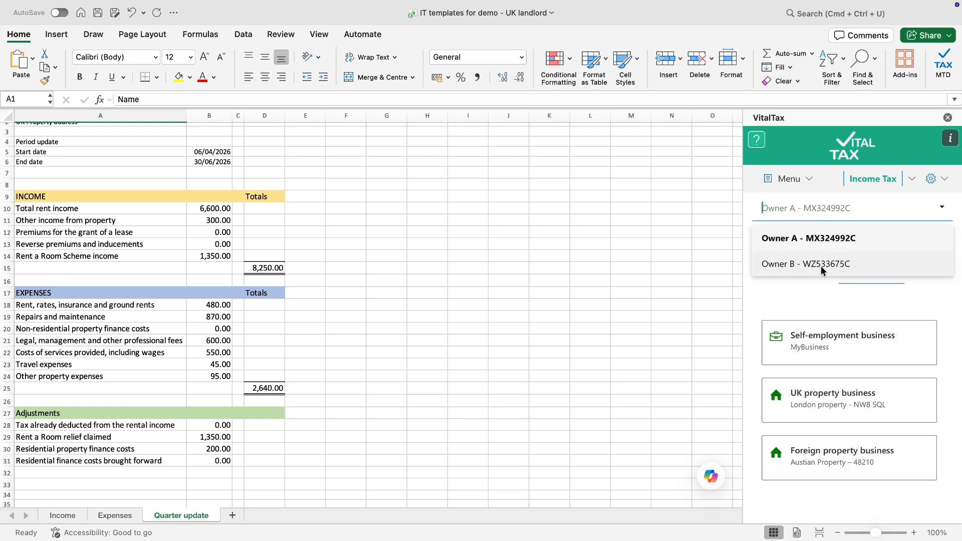
click(825, 240)
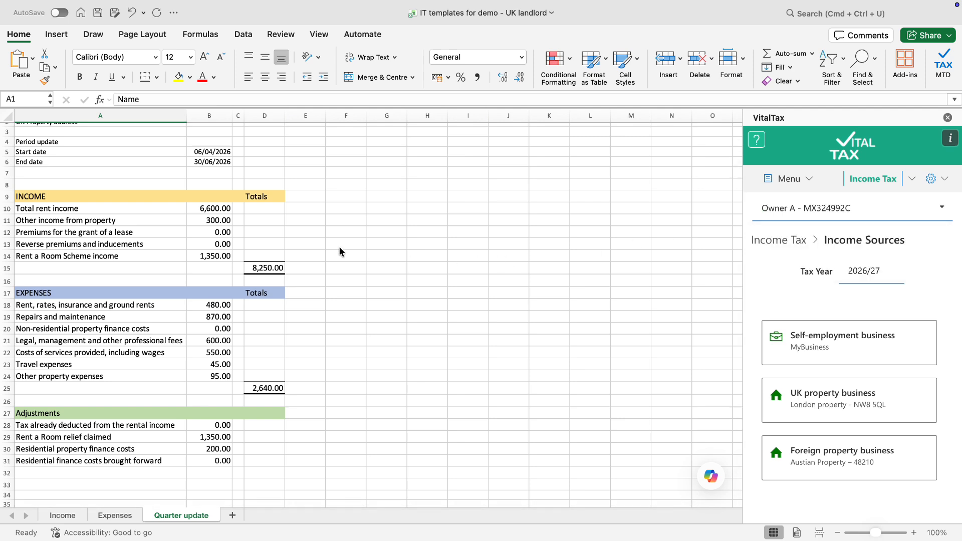
scroll(340, 250, up, 1)
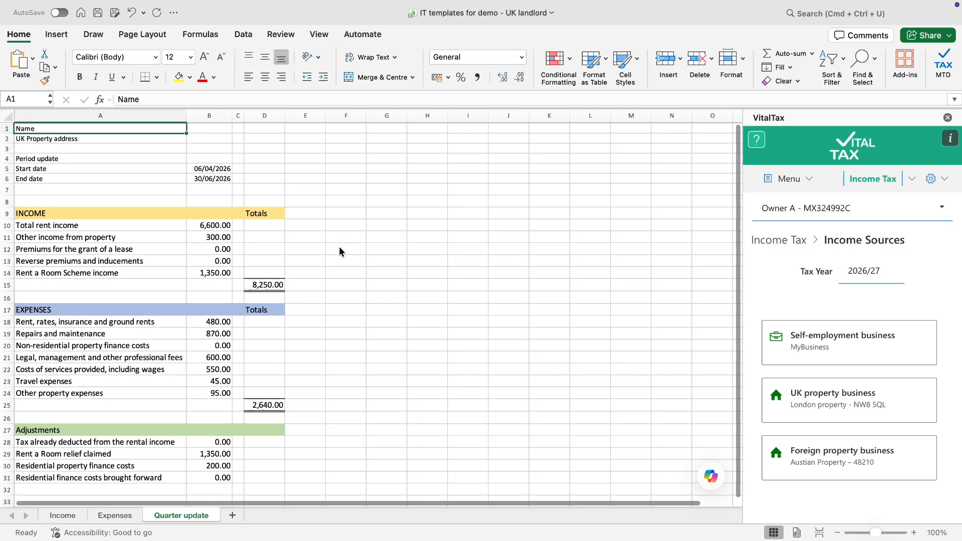
Switch through the Income and Expenses sheets to the Quarter update sheet
click(60, 517)
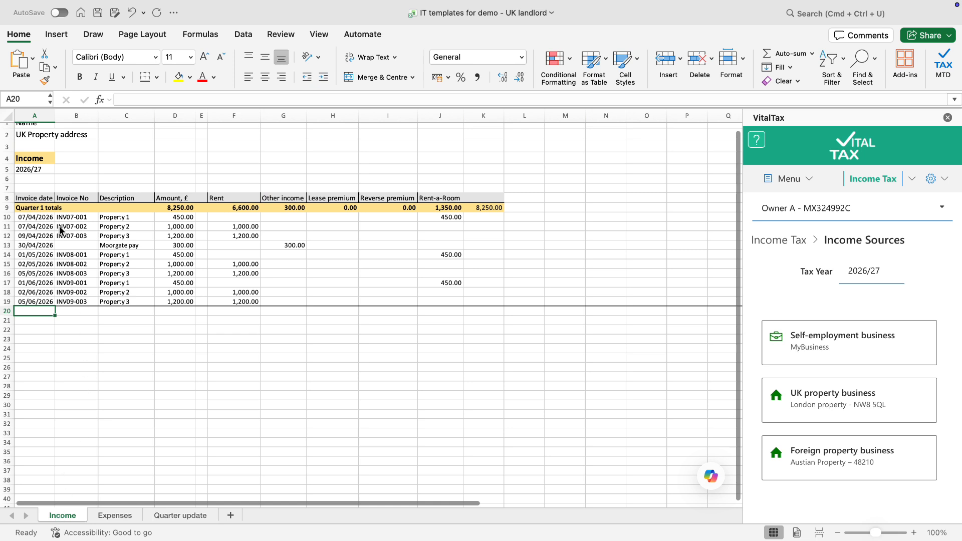
click(130, 516)
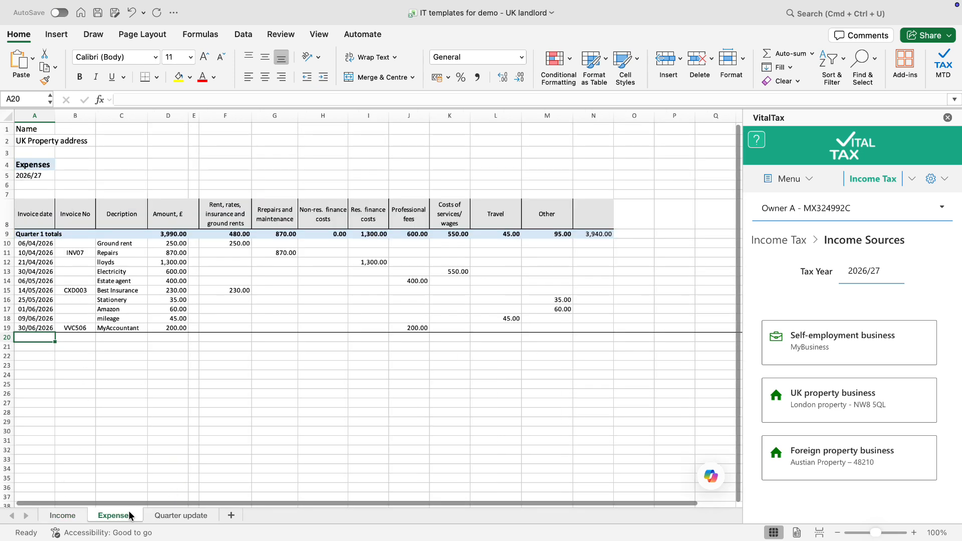
click(184, 517)
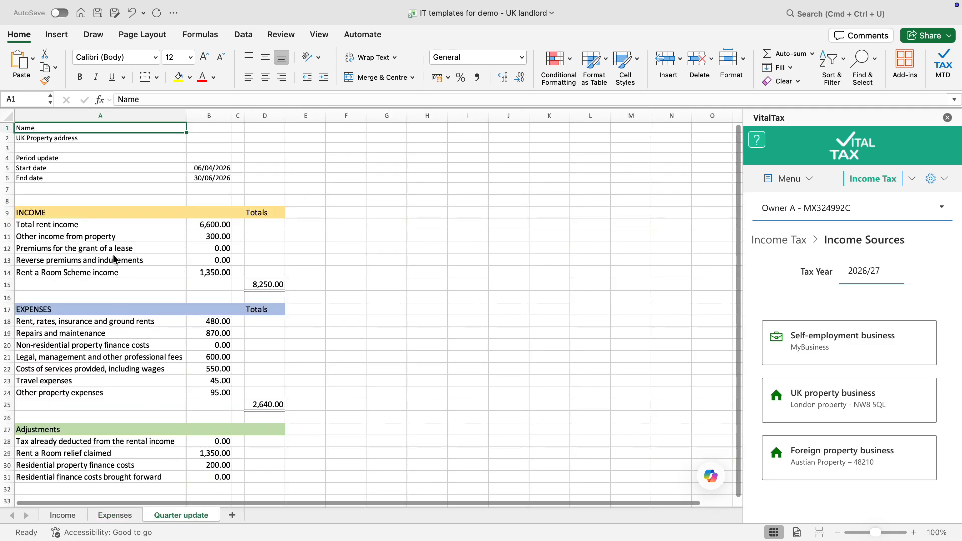
Enter the Owner A heading with 75% in F7:F8 and Owner B with 25% in G7:G8
click(353, 189)
text(Own)
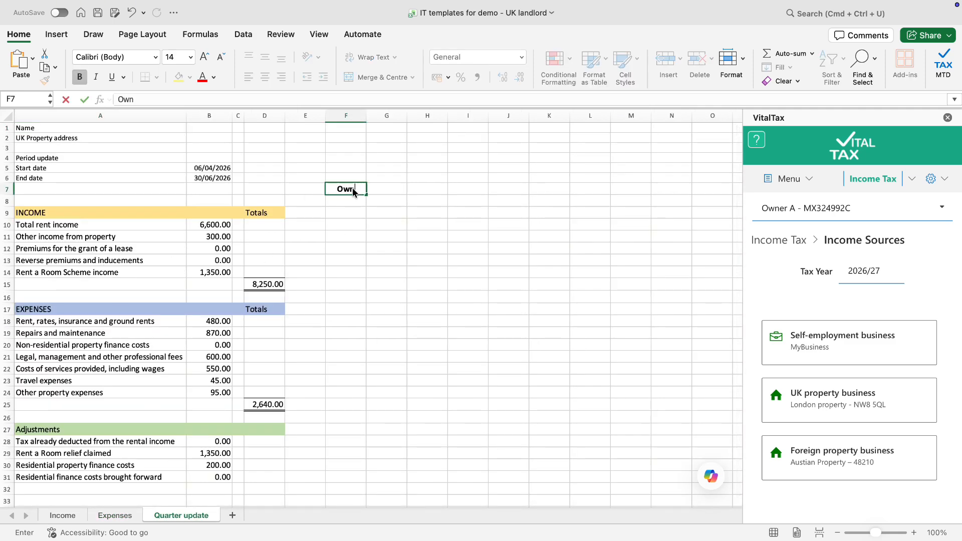
text(er A)
click(344, 201)
text(75)
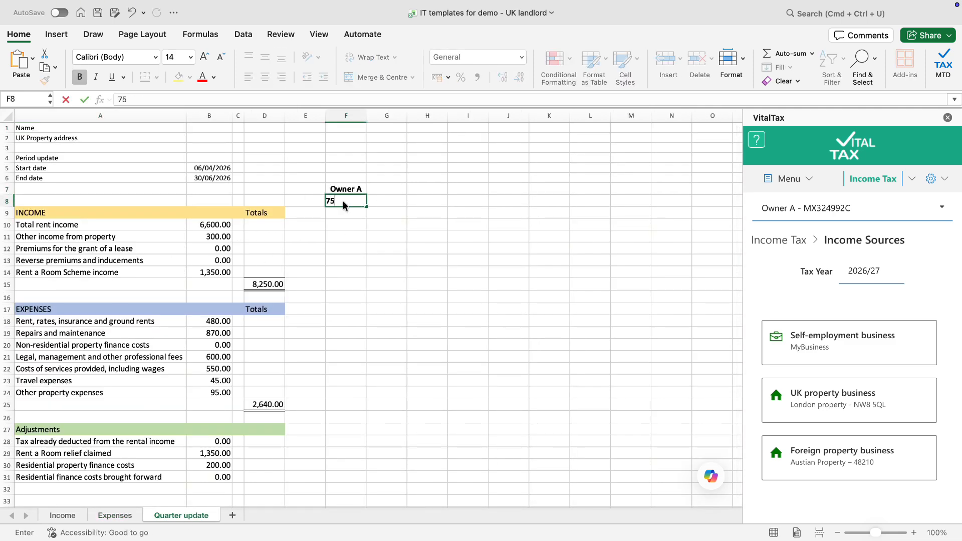
click(390, 190)
text(Owner B)
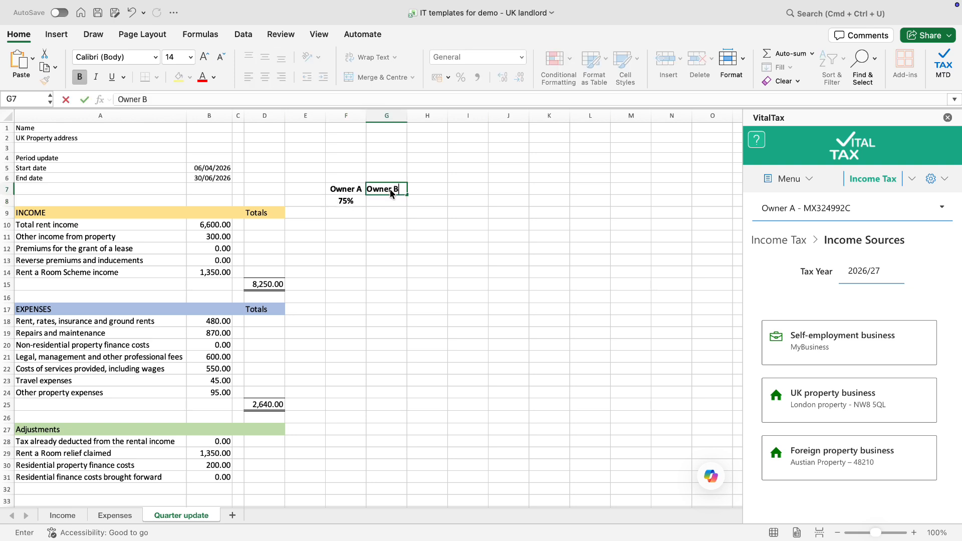
click(387, 200)
text(25%)
key(Return)
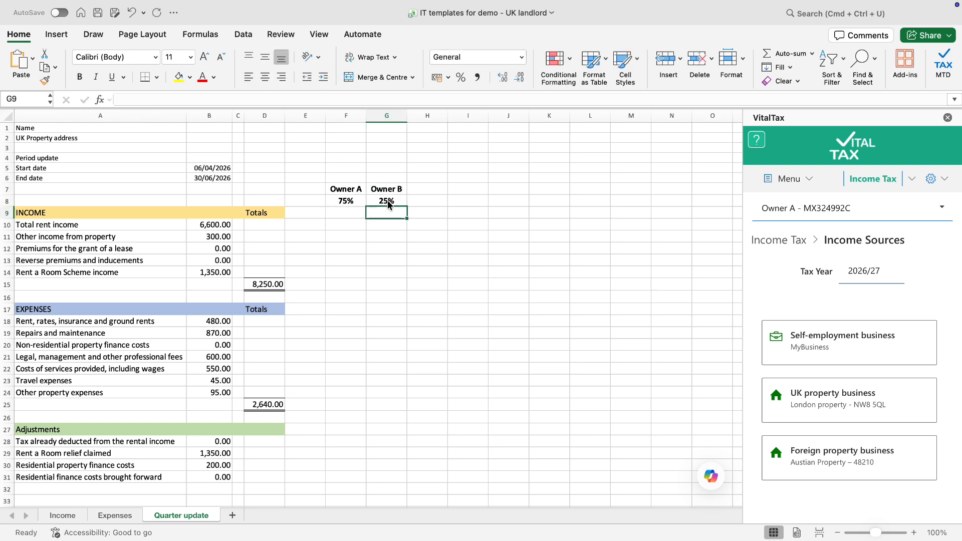
Enter Owner A's rent and other income formulas in F10:F11 (=B10*F8, =B11*F8)
click(351, 221)
text(=)
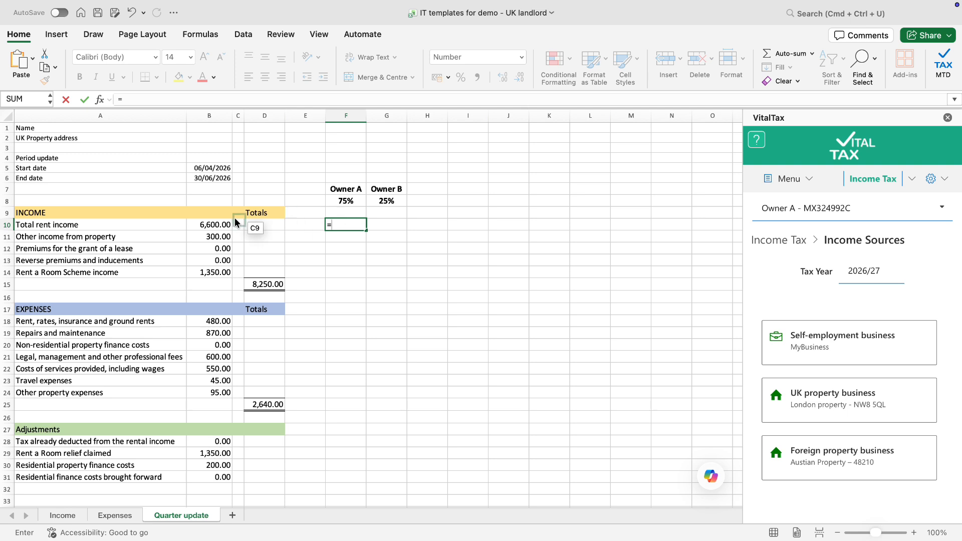
click(215, 226)
text(*)
click(351, 201)
key(Return)
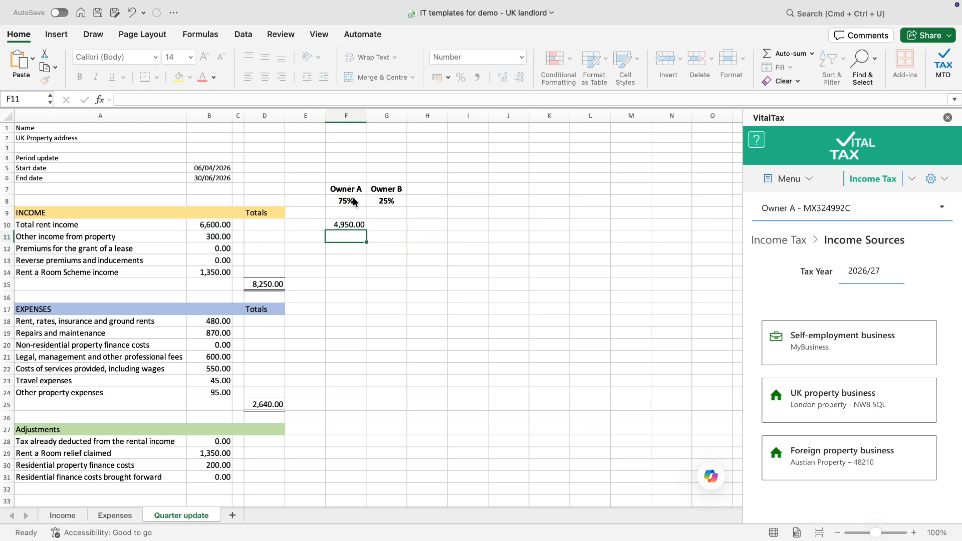
text(=)
click(220, 237)
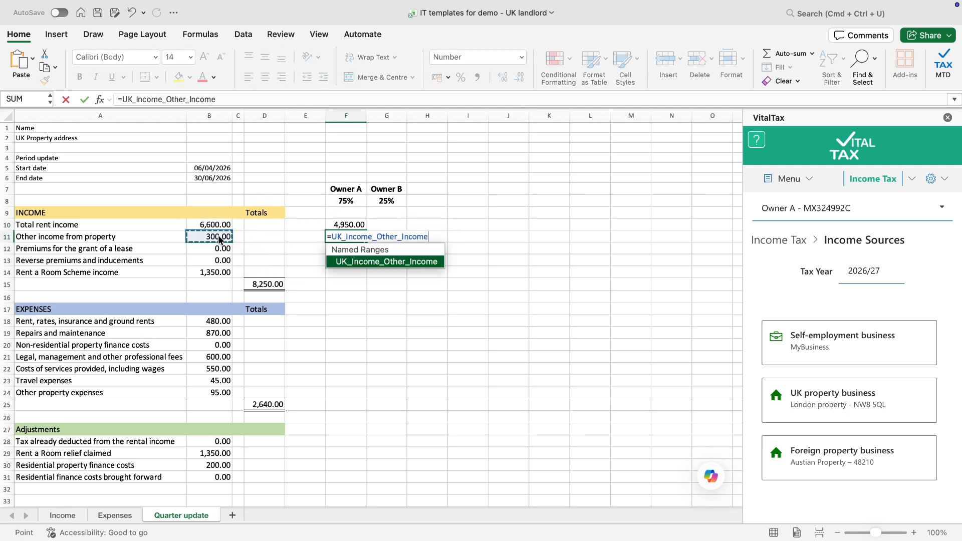
text(*)
click(351, 201)
key(Return)
Add Owner A's lease premium, reverse premium and Rent a Room formulas in F12:F14, then fill them into column G
text(=)
click(225, 249)
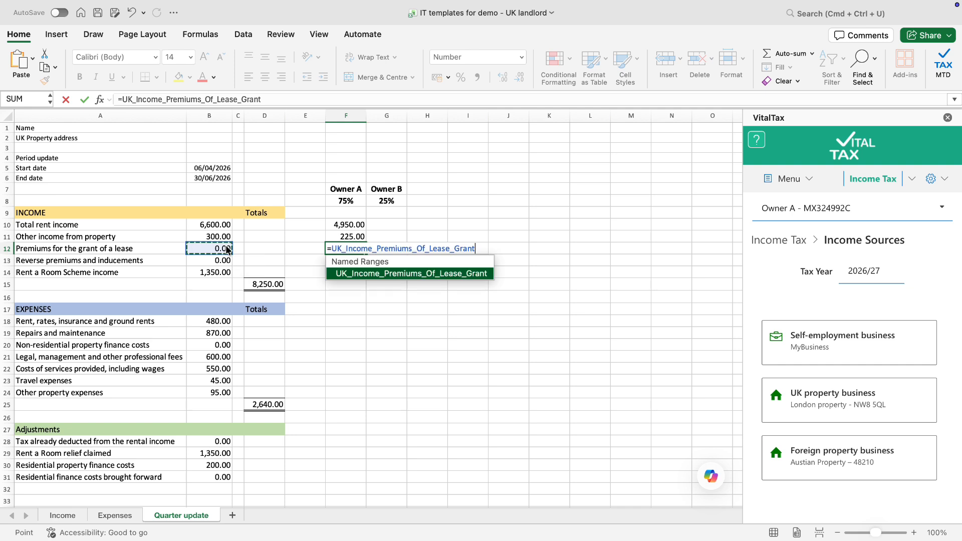
text(*)
click(350, 202)
key(Return)
text(=)
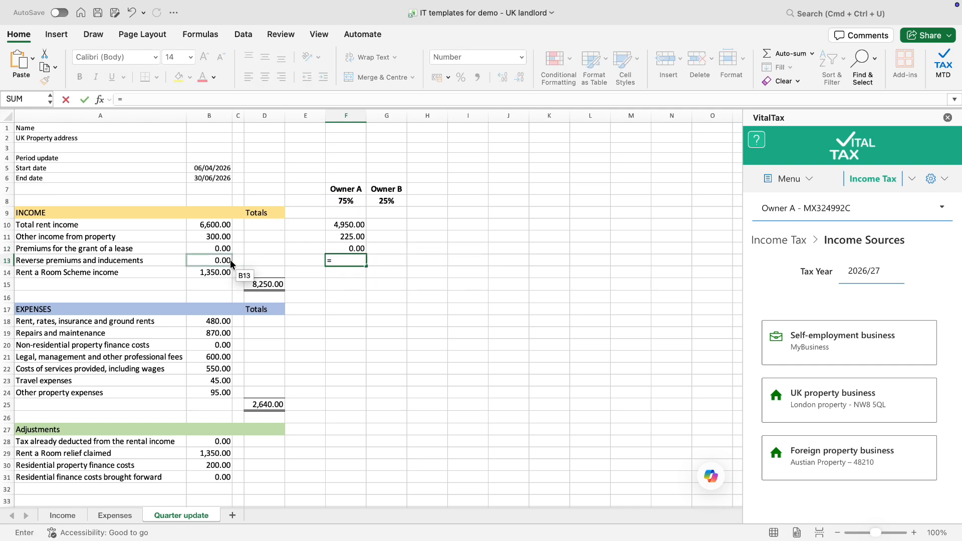
click(220, 261)
text(*)
click(350, 201)
key(Return)
text(=)
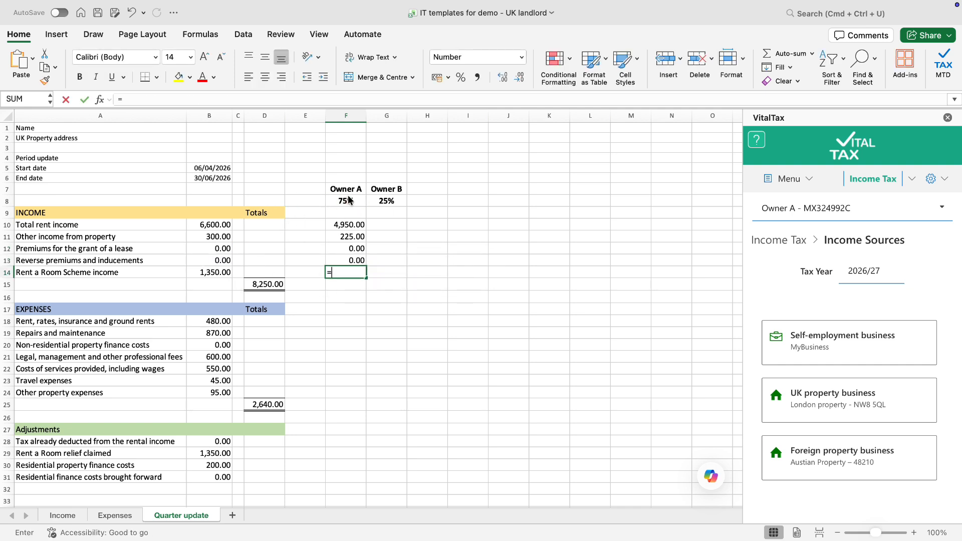
click(215, 273)
text(*)
click(349, 200)
key(Return)
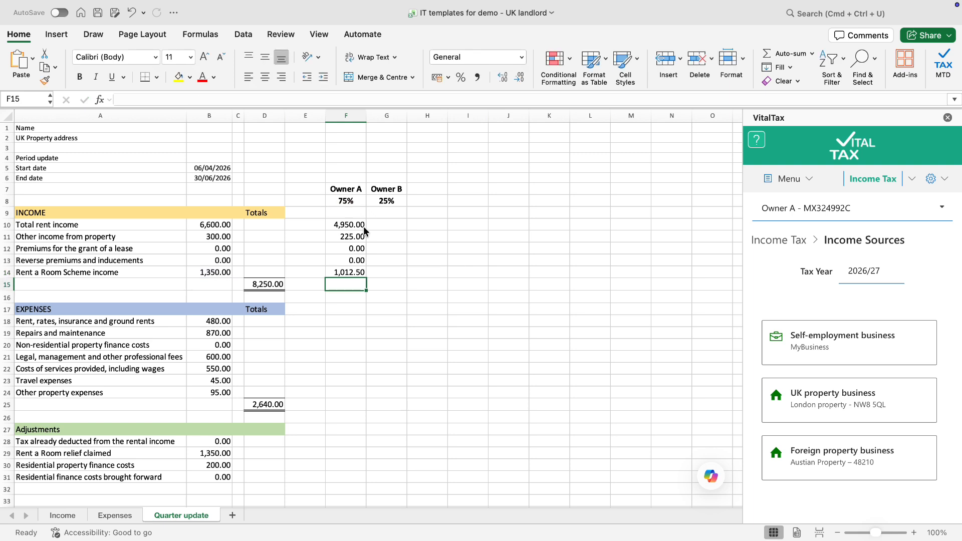
drag(362, 226, 402, 274)
click(476, 252)
Add =F10+G10 check totals in H10:H14, formatted like G10
click(441, 225)
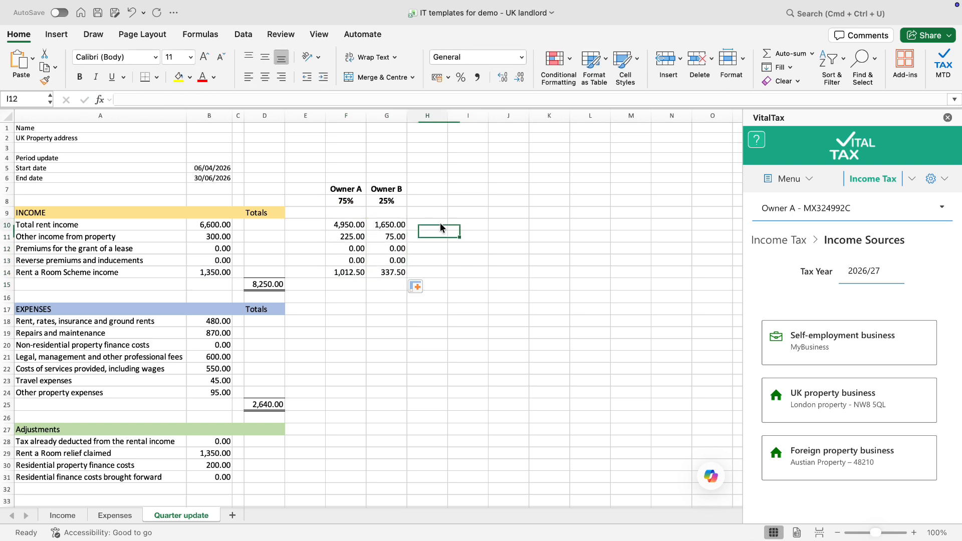
text(=)
click(352, 225)
text(+)
click(391, 225)
key(Return)
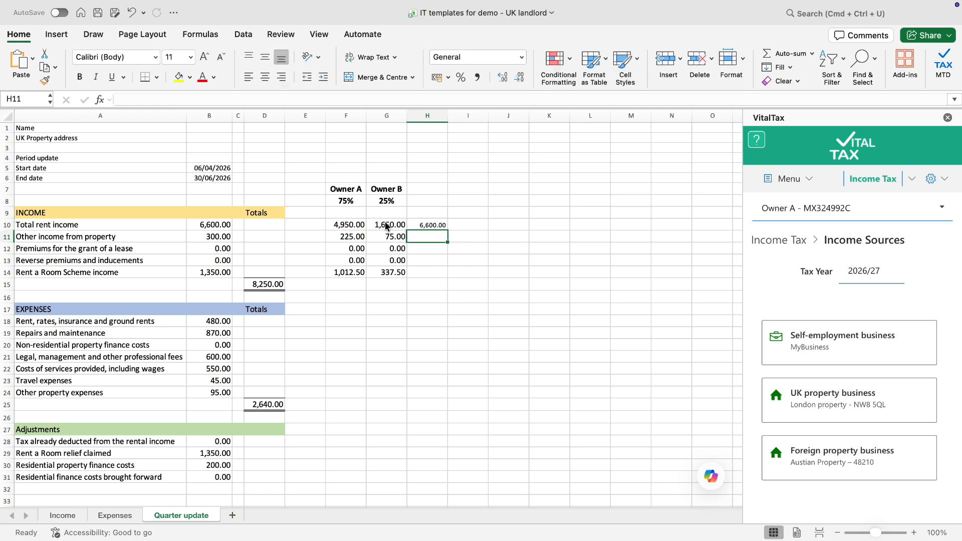
click(401, 229)
click(45, 79)
click(444, 227)
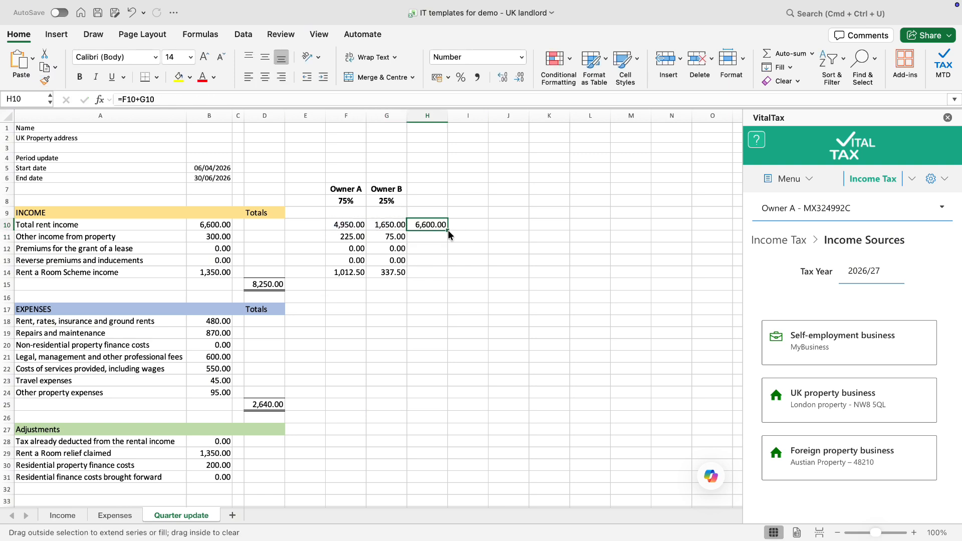
drag(448, 231, 440, 275)
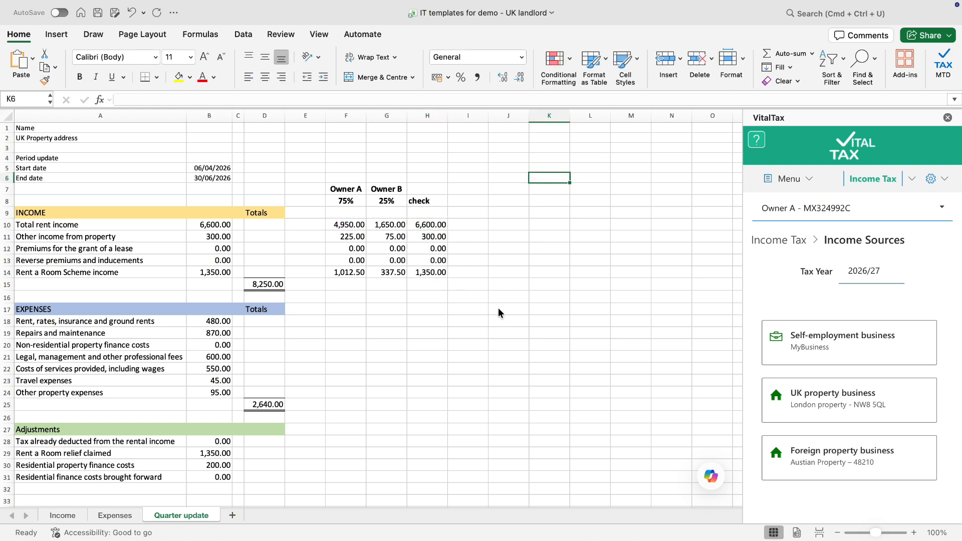
key(Left)
key(Left)
key(Left)
key(Down)
key(Down)
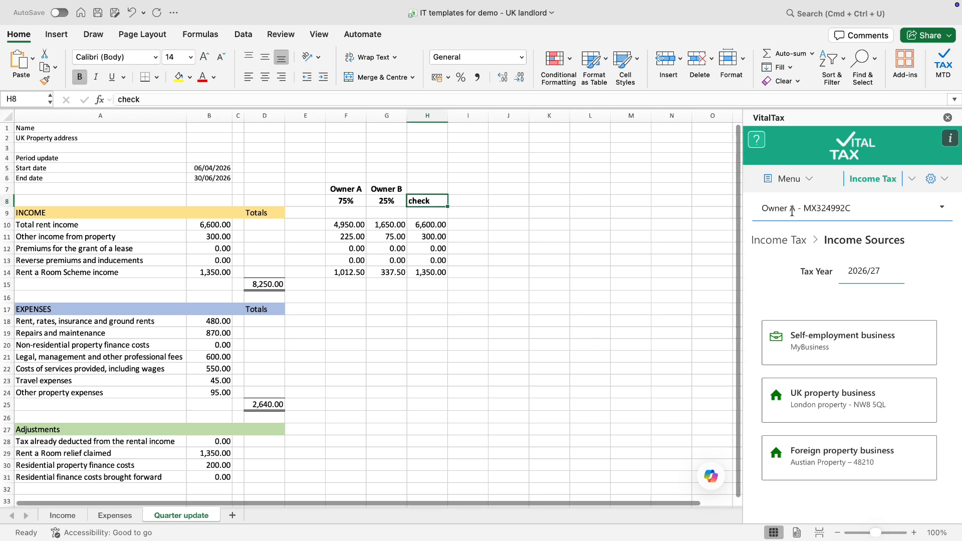
For the UK property business, keep Standard Period, choose Joint ownership and Income only (Joint landlord)
click(836, 404)
scroll(835, 386, down, 3)
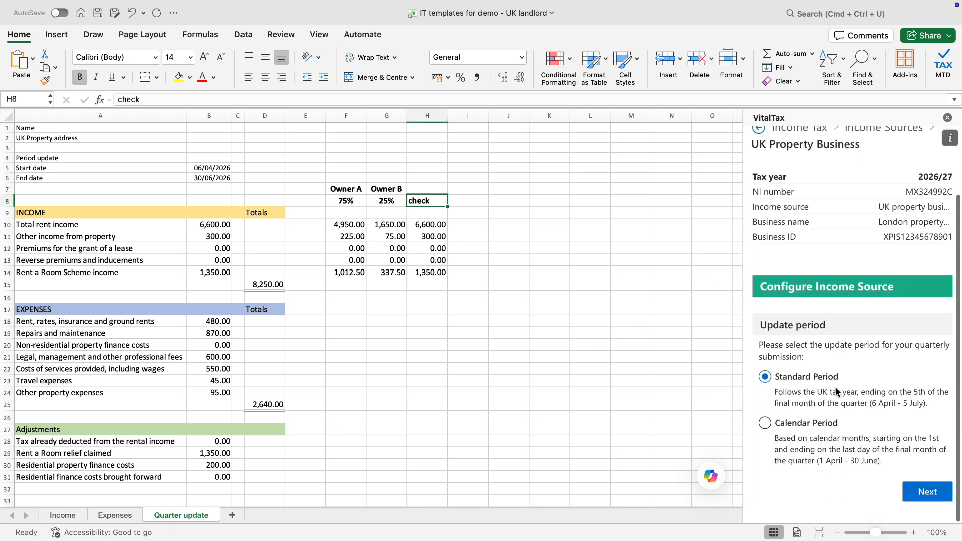
click(937, 494)
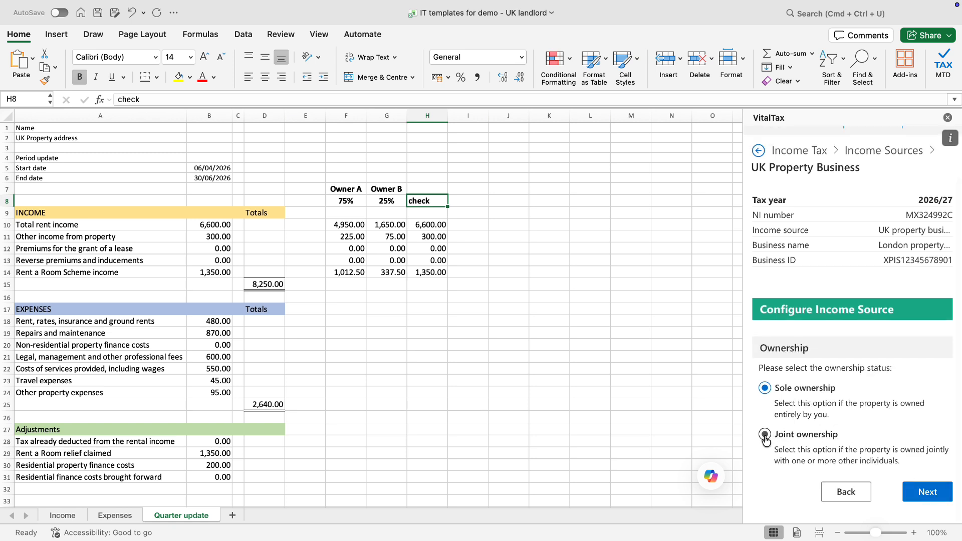
click(766, 437)
click(925, 498)
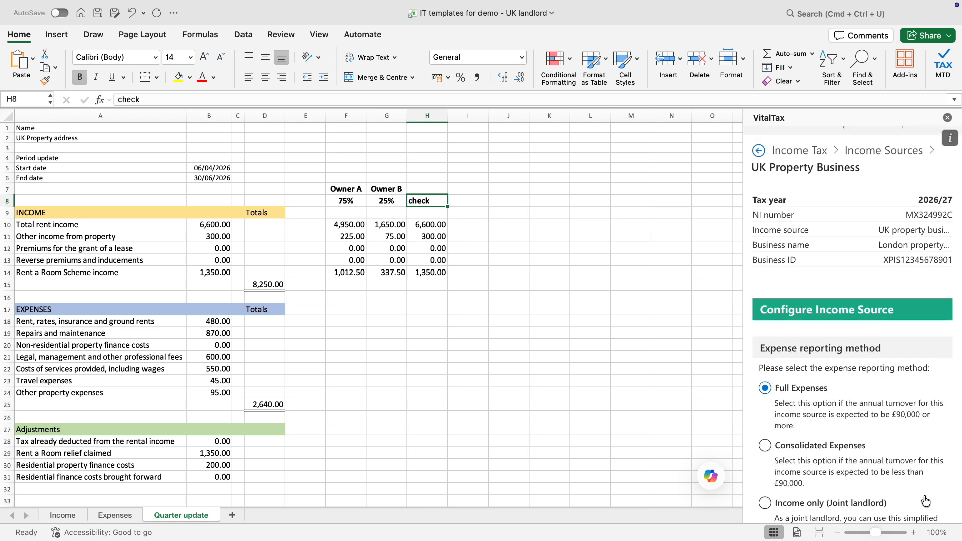
scroll(912, 482, down, 3)
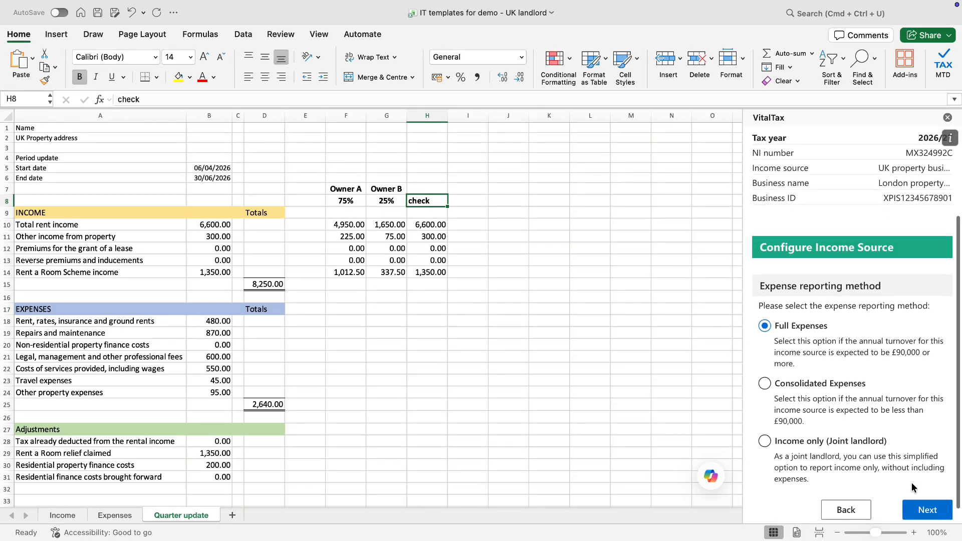
scroll(912, 482, down, 1)
click(791, 441)
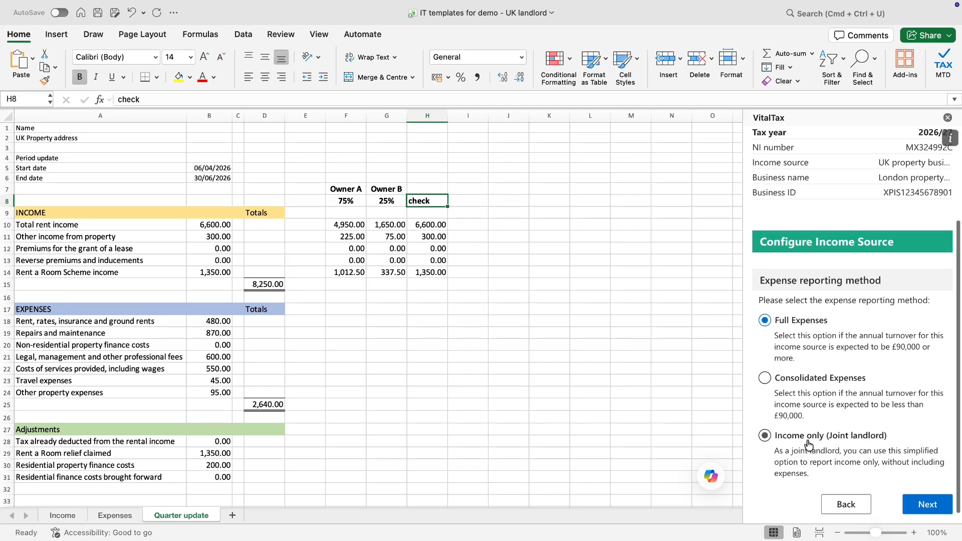
click(765, 436)
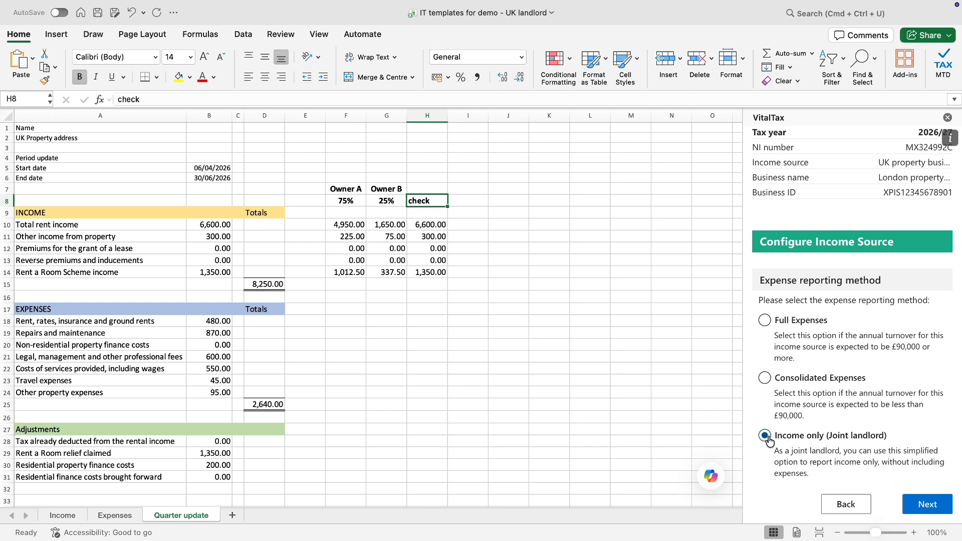
click(929, 505)
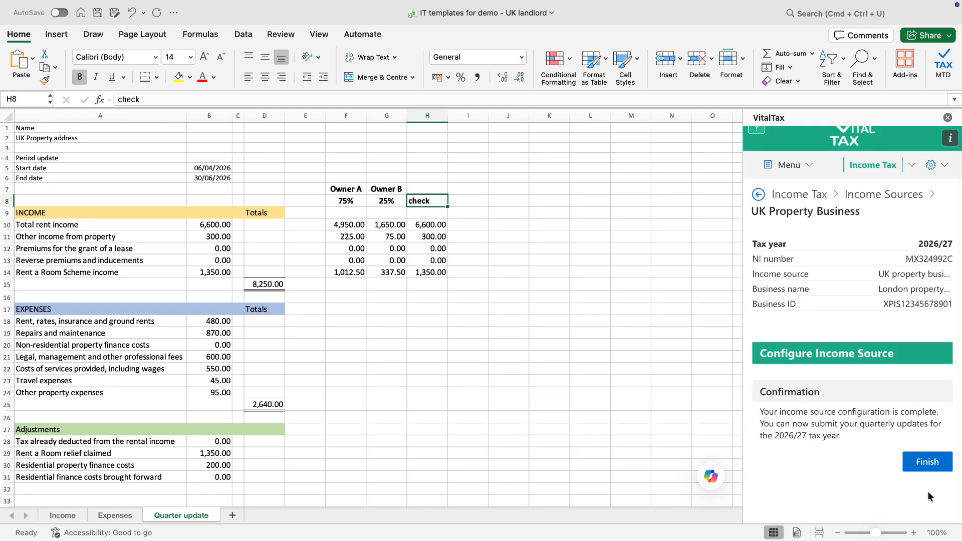
Finish the income source setup and start the first-quarter update for the property business
click(928, 462)
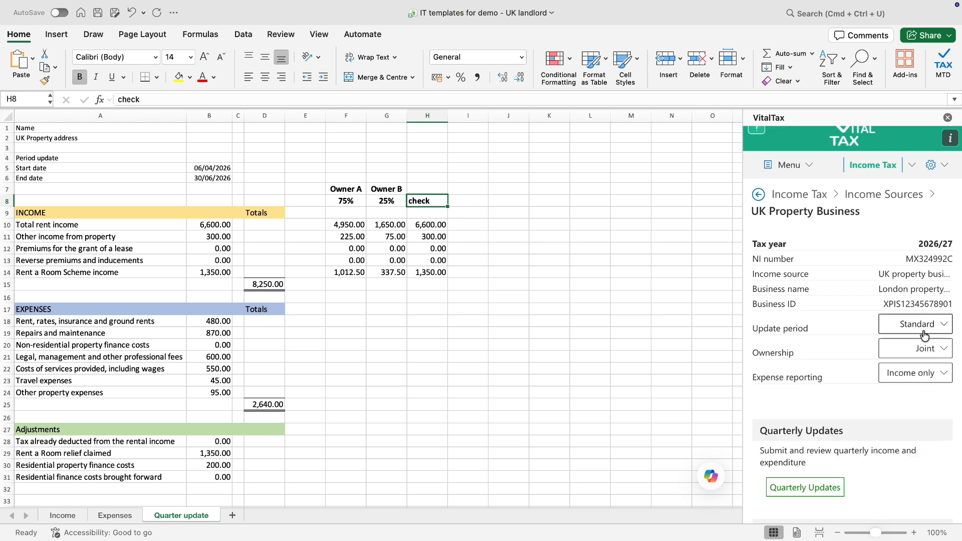
scroll(921, 372, down, 3)
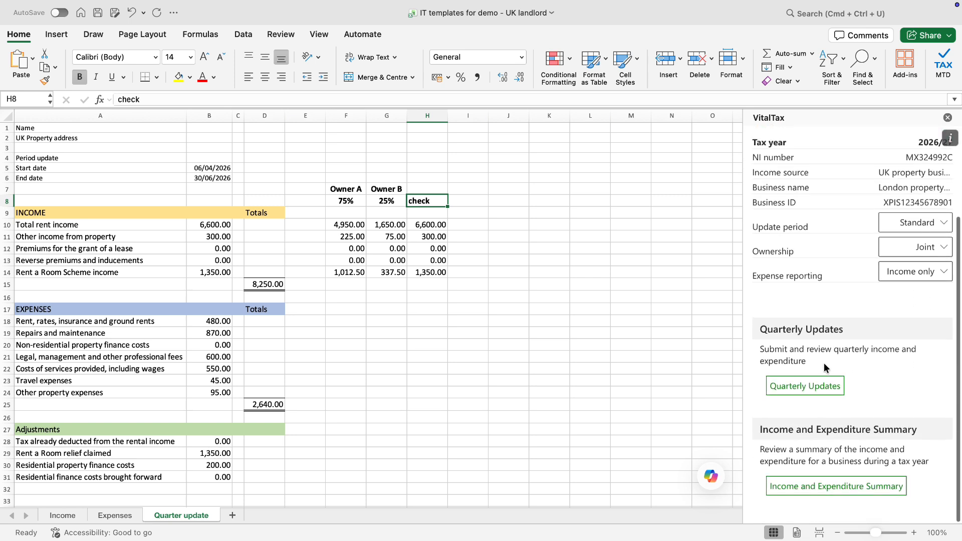
click(806, 387)
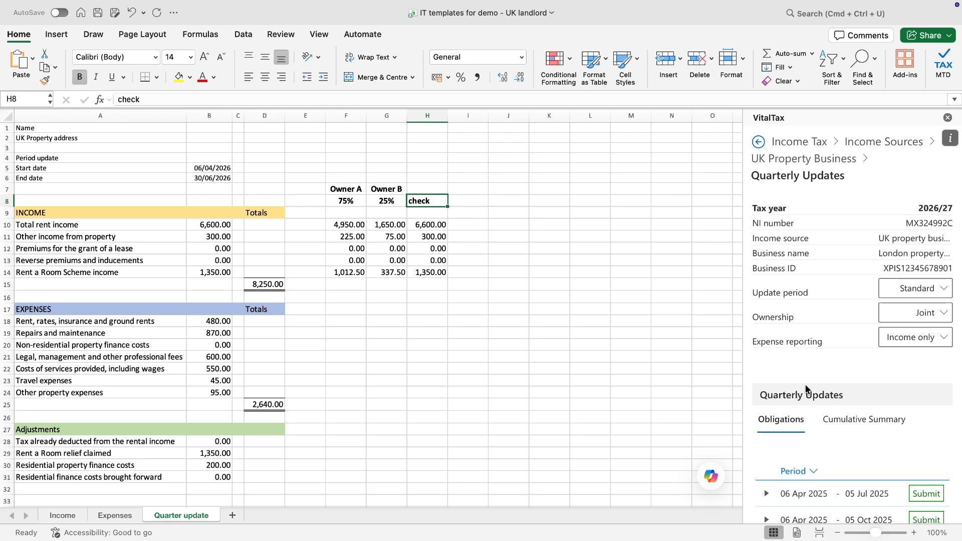
scroll(805, 384, down, 5)
click(928, 404)
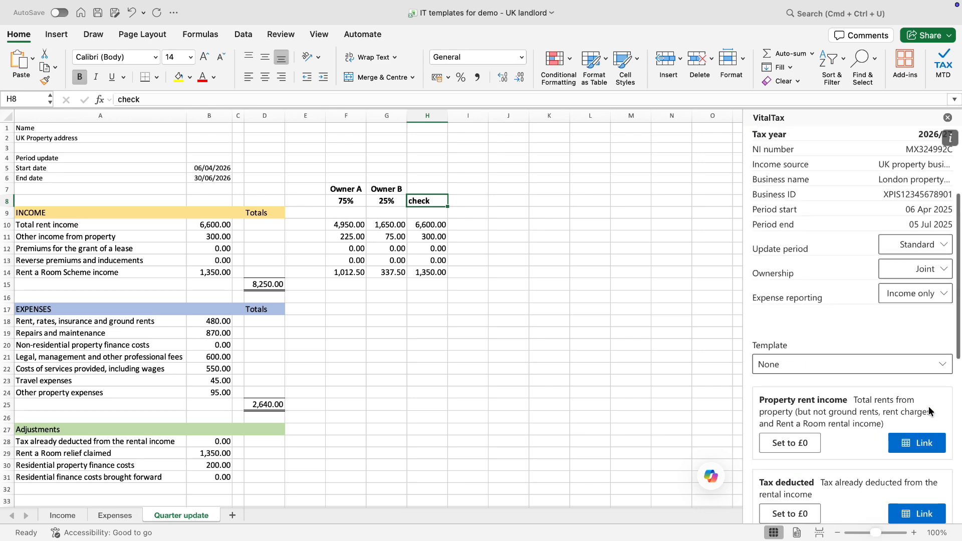
scroll(910, 408, down, 3)
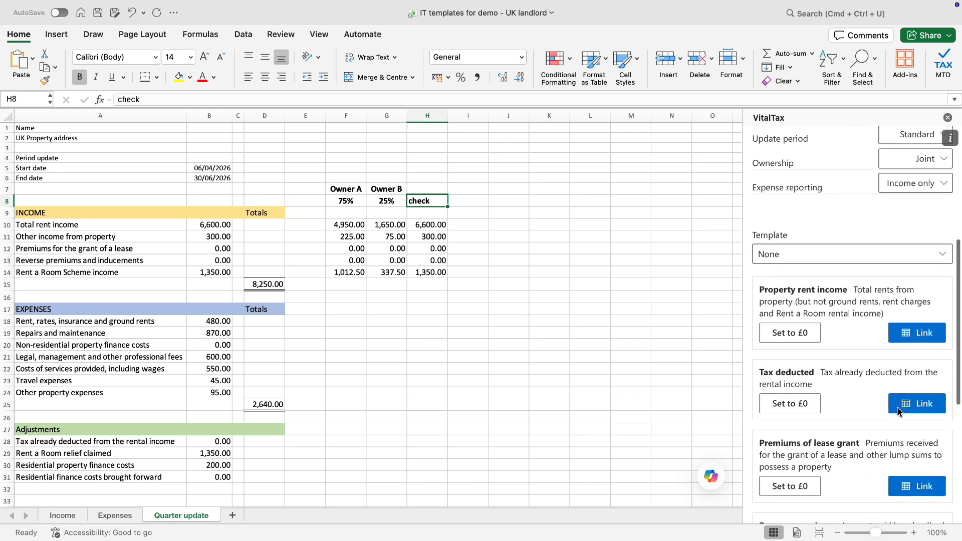
scroll(897, 407, down, 1)
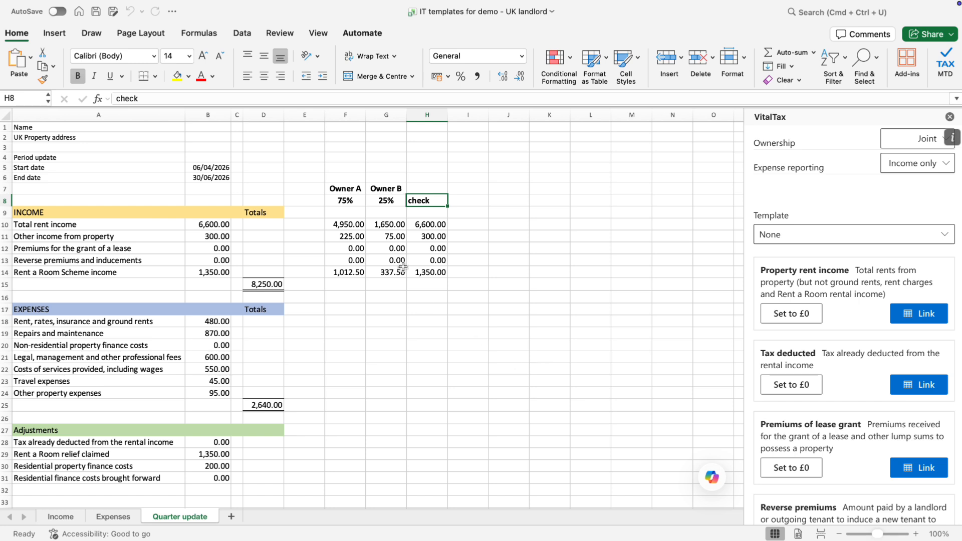
Link rent income to F10 and set tax deducted, lease premiums and reverse premiums to £0
click(358, 225)
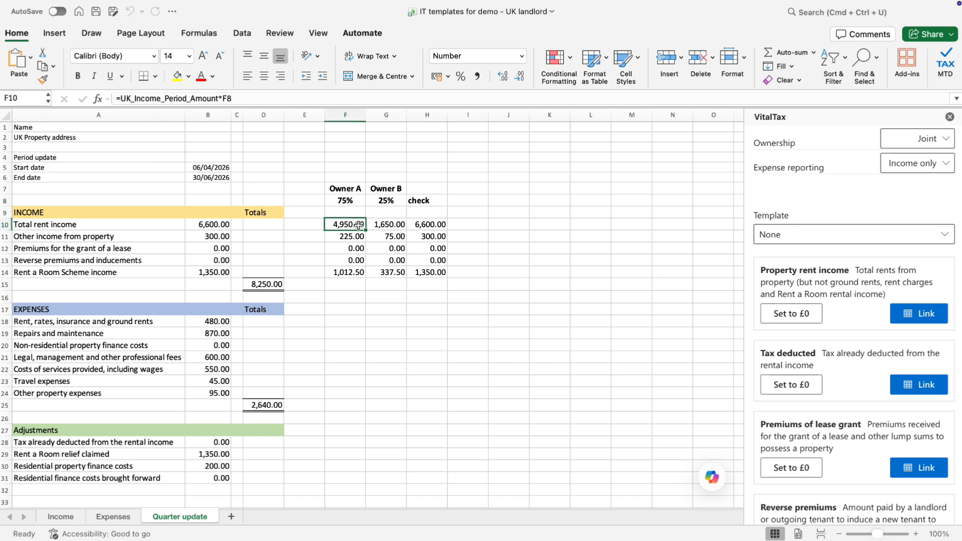
click(917, 316)
key(Return)
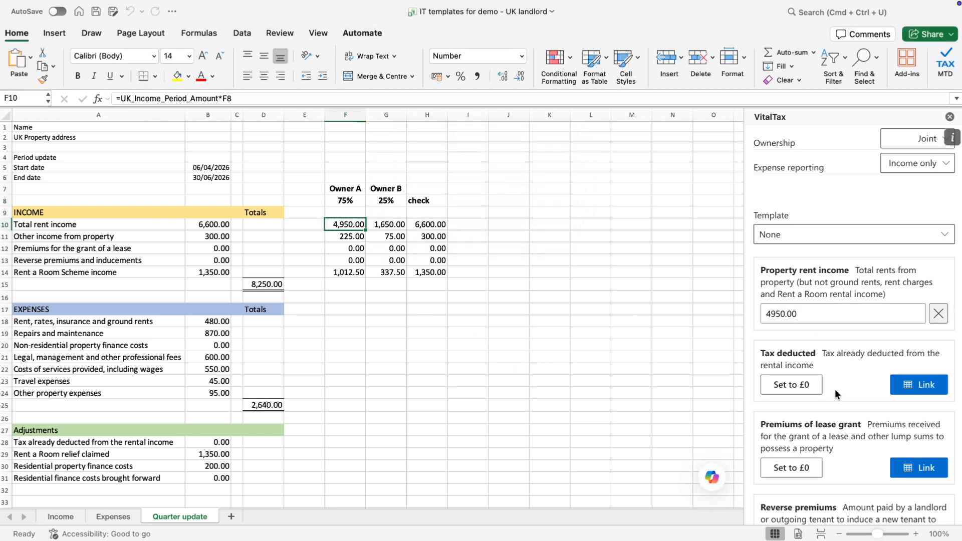
click(792, 384)
scroll(799, 386, down, 3)
click(794, 343)
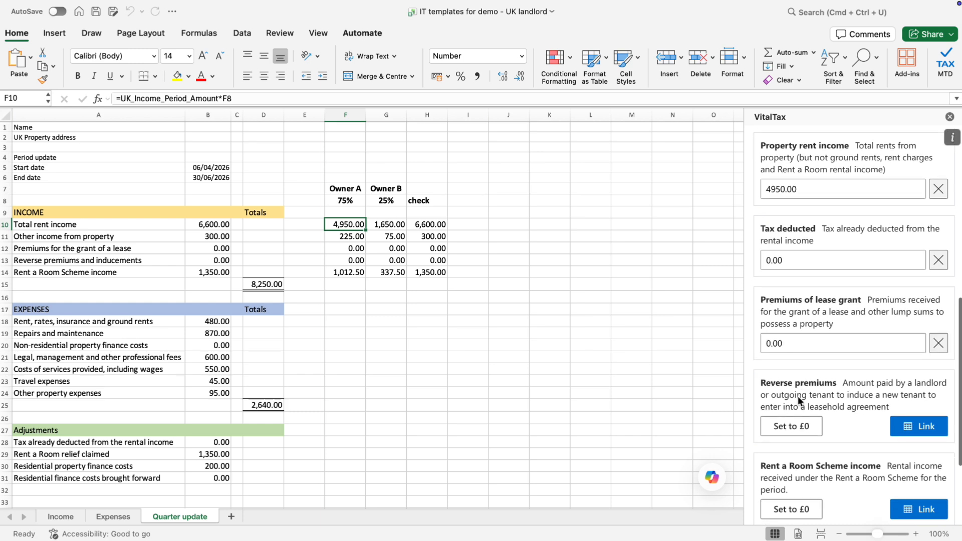
click(792, 426)
Link Rent a Room income to F14 and other income to F11
click(351, 272)
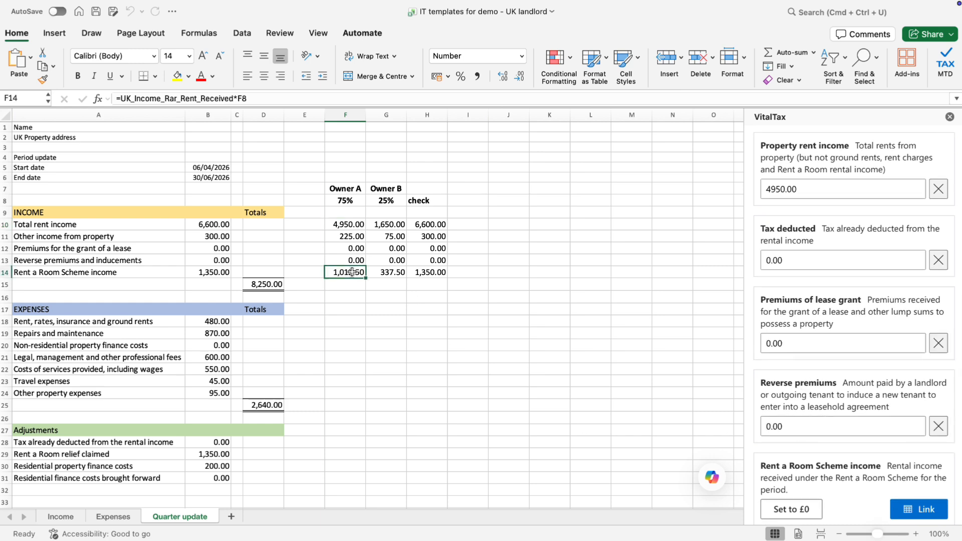
click(928, 510)
key(Return)
scroll(919, 439, down, 3)
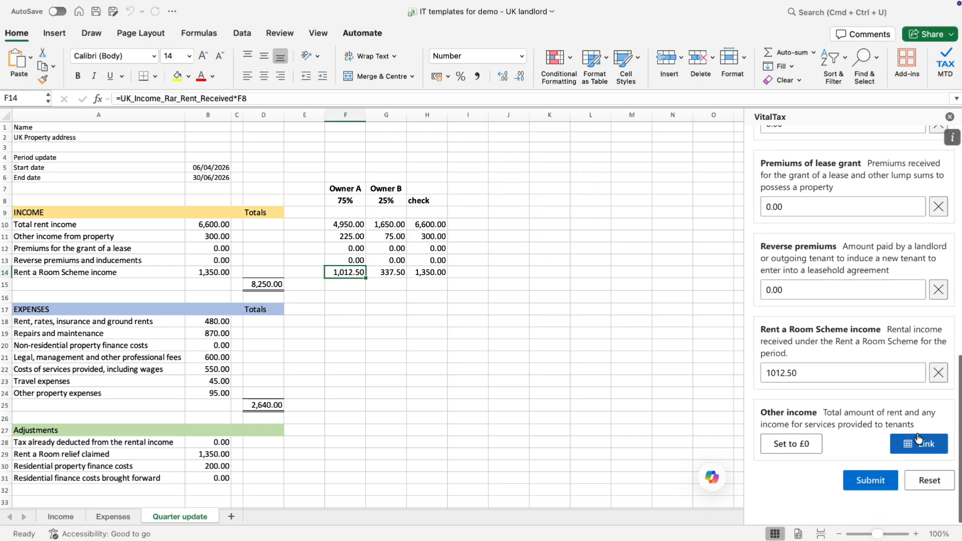
key(Up)
key(Up)
key(Up)
click(901, 441)
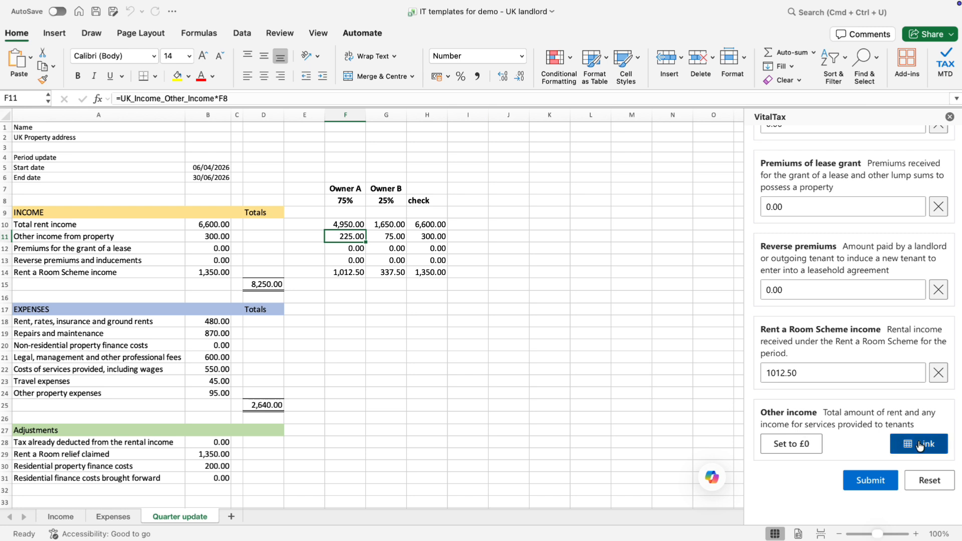
key(Return)
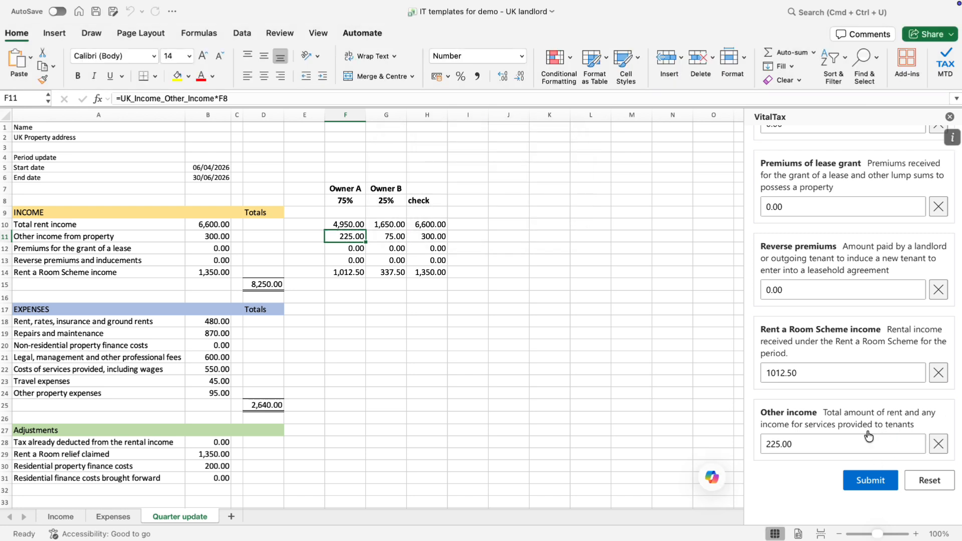
Submit Owner A's quarterly update and acknowledge the data-submitted confirmation
scroll(864, 396, up, 5)
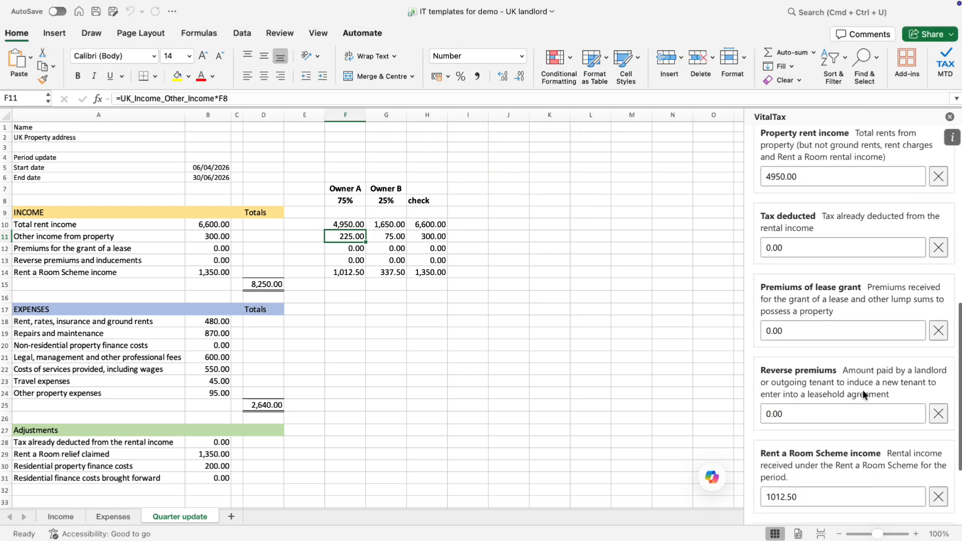
scroll(863, 395, down, 4)
click(883, 498)
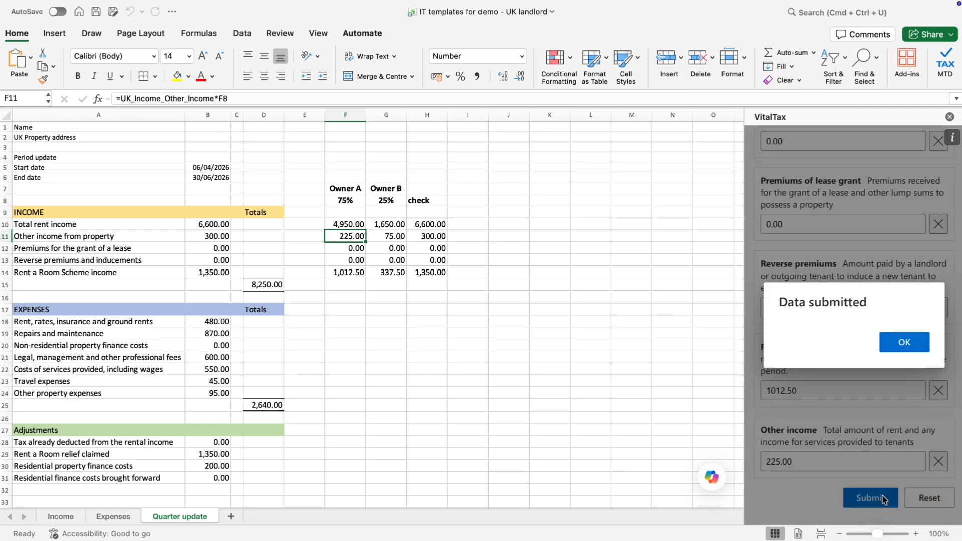
click(915, 344)
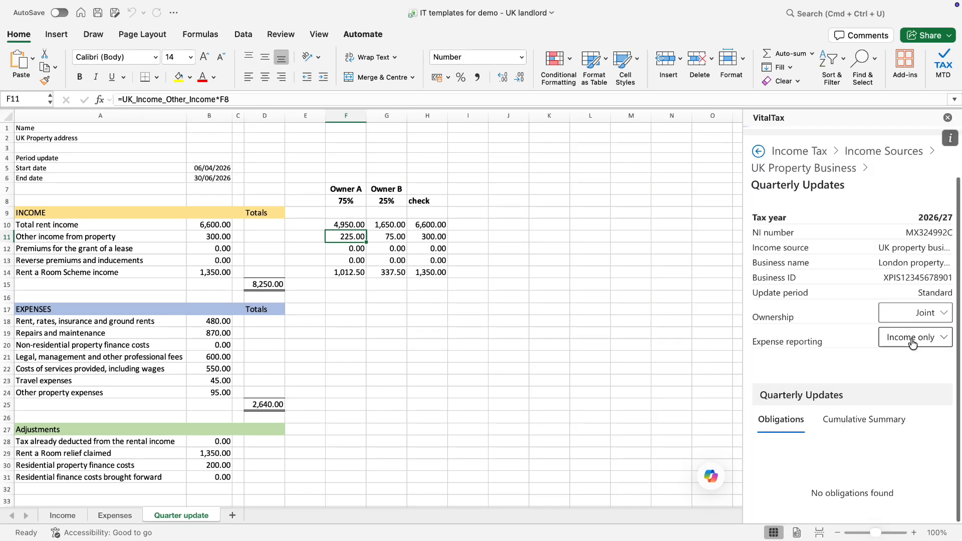
Review the Cumulative Summary: £6,600.00 rent, £300.00 other and £1,350.00 Rent a Room income
click(865, 422)
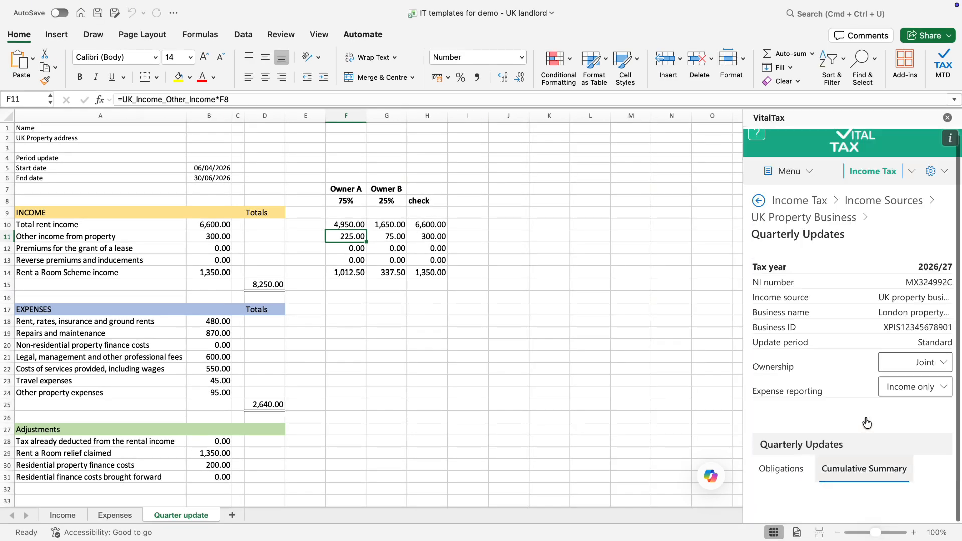
scroll(865, 416, down, 4)
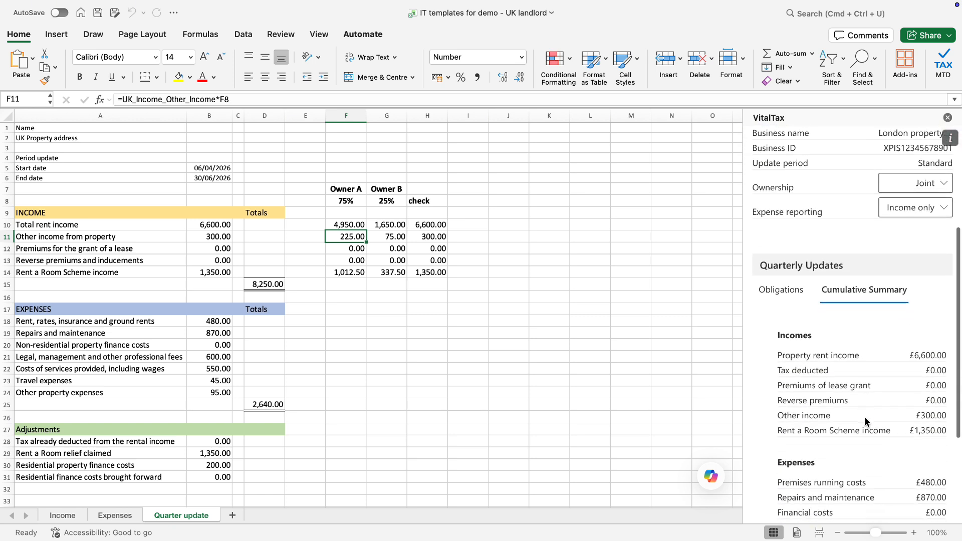
scroll(865, 420, down, 3)
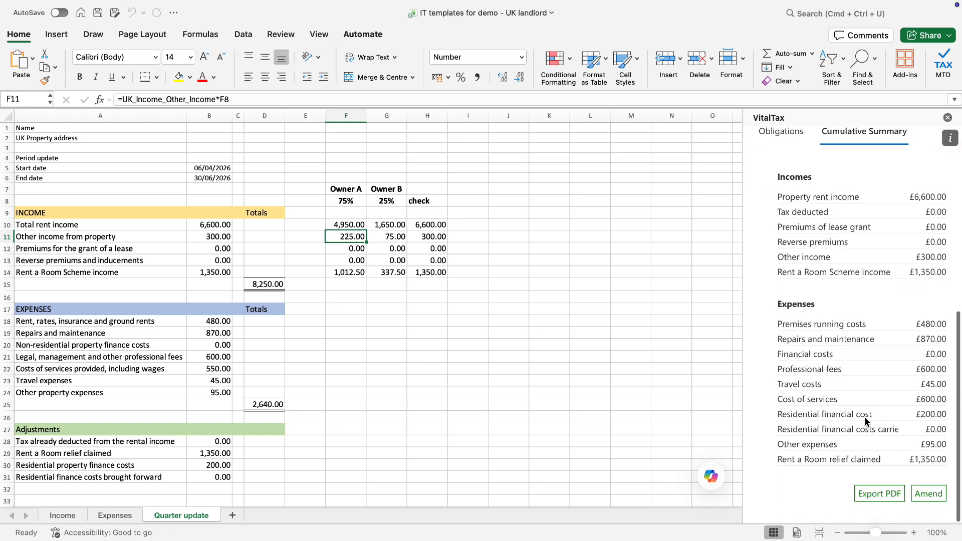
scroll(865, 421, up, 6)
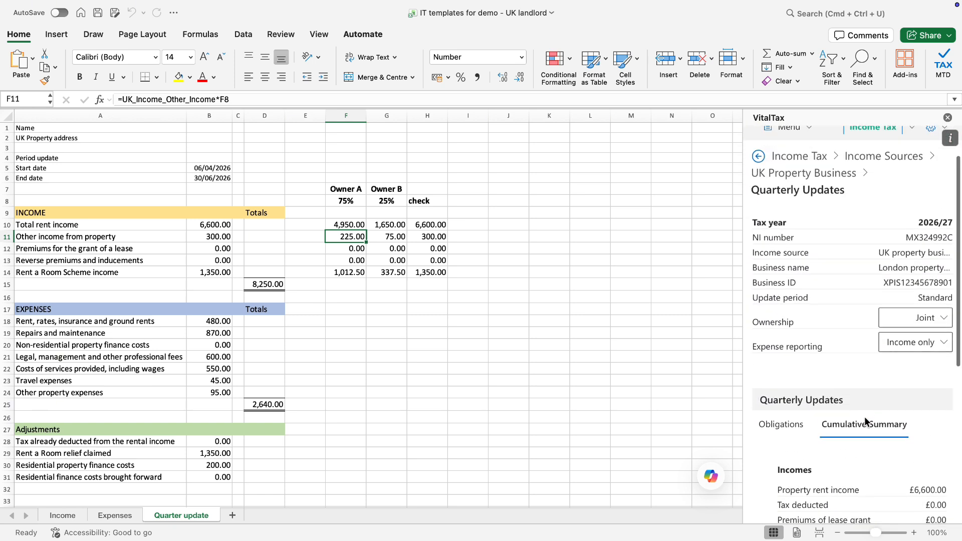
scroll(864, 417, up, 1)
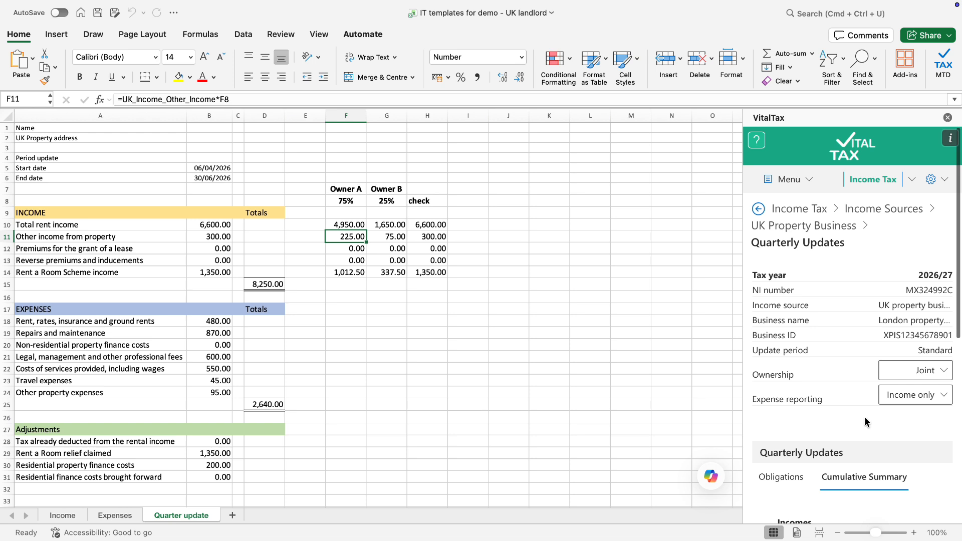
Open Tax Calculations for 2026/27 and review Income Tax £11,360.00 and NIC £3,679.74
click(804, 188)
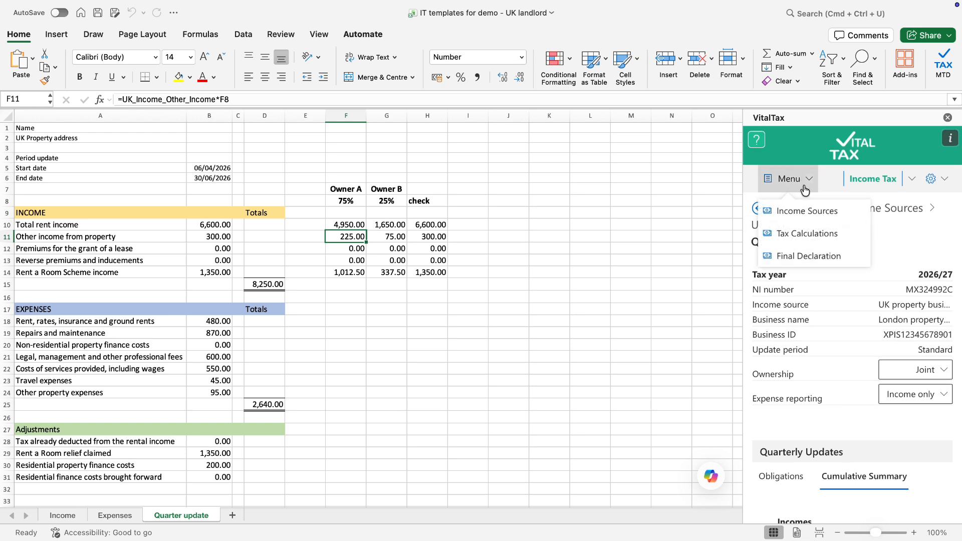
click(801, 236)
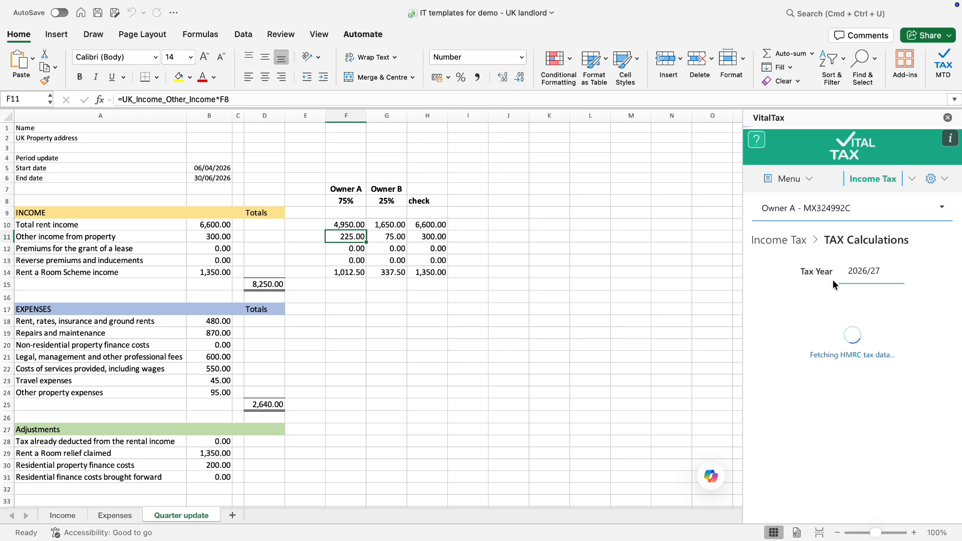
scroll(855, 302, down, 3)
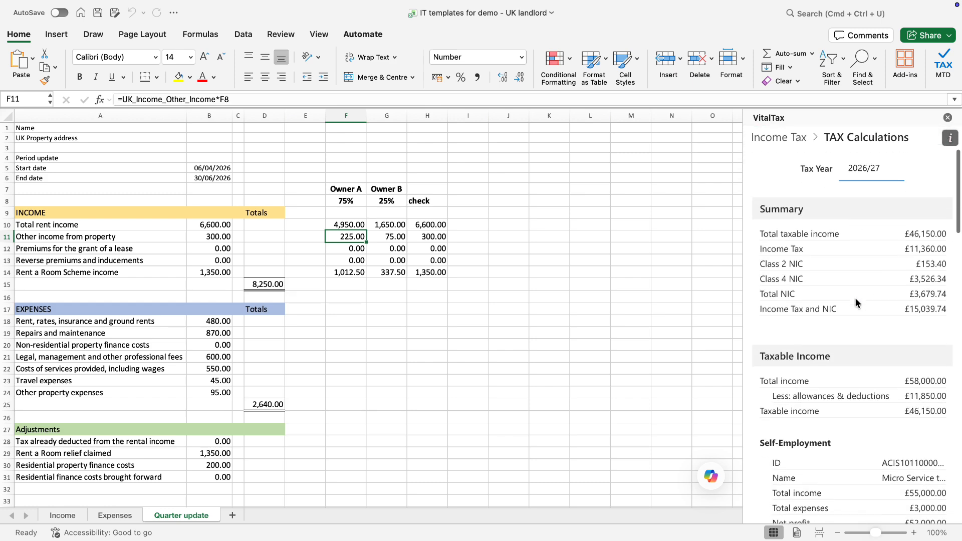
scroll(855, 298, down, 10)
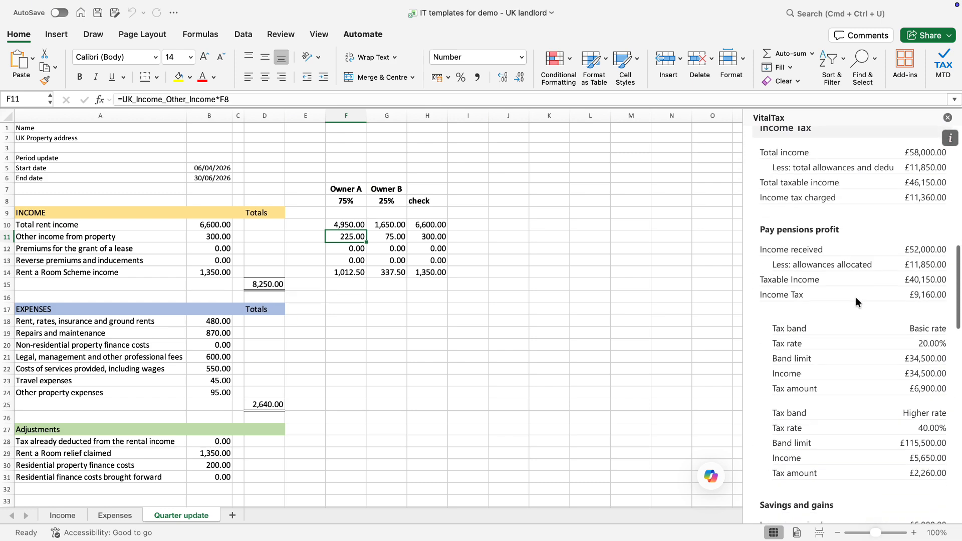
scroll(857, 300, down, 15)
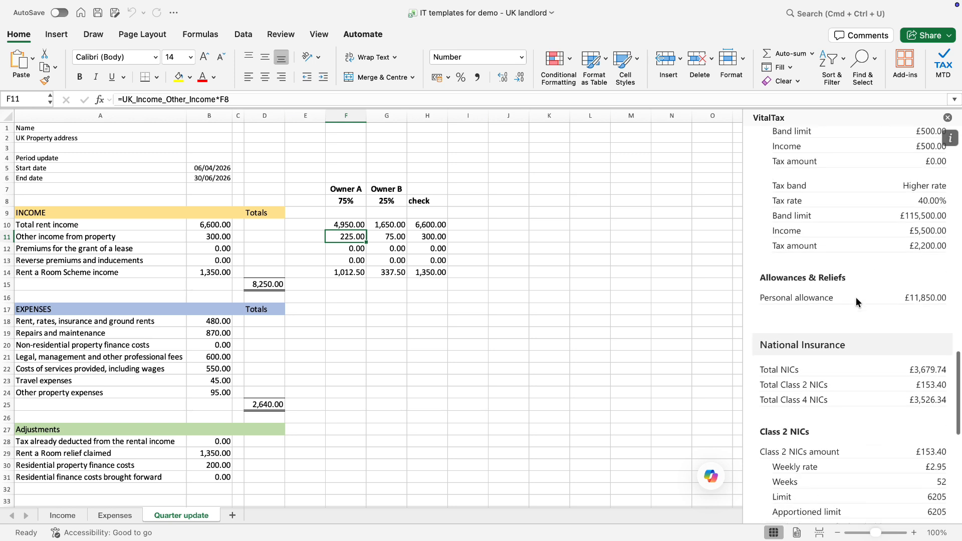
scroll(857, 297, down, 10)
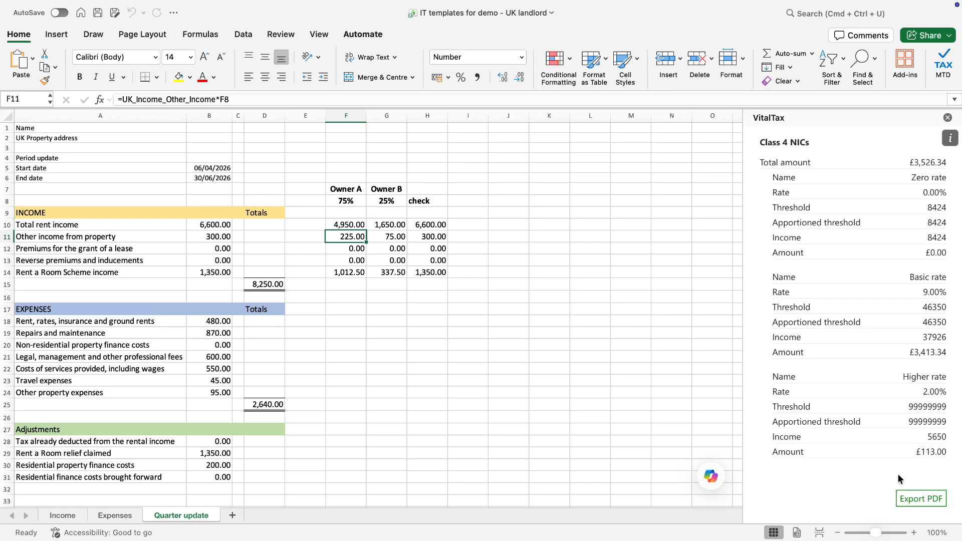
scroll(899, 478, up, 15)
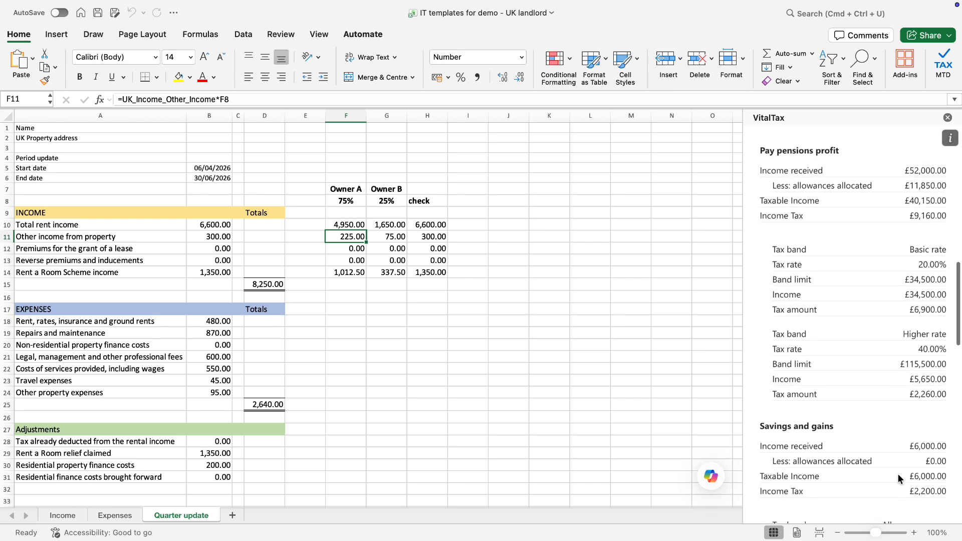
scroll(898, 477, up, 20)
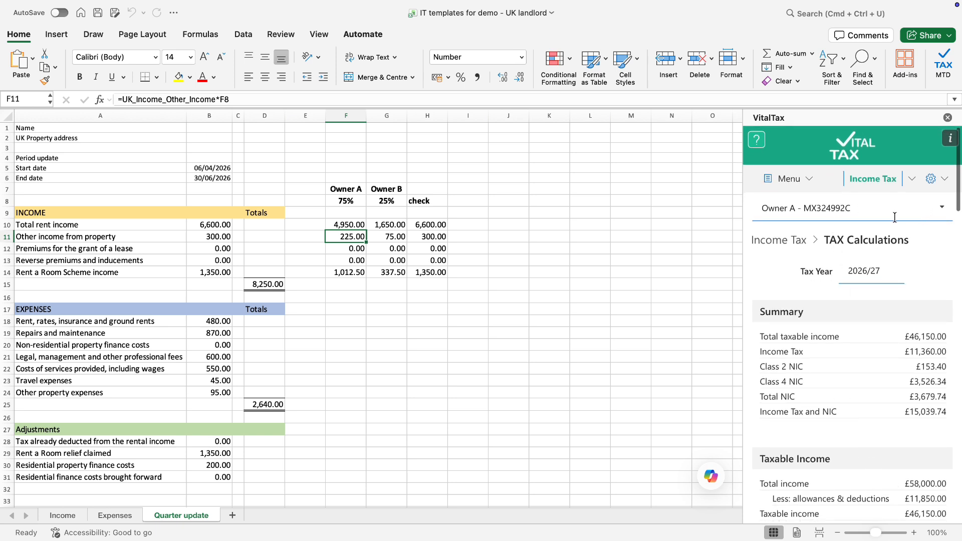
Go to Income Sources via the VitalTax menu and switch the owner to Owner B
click(791, 179)
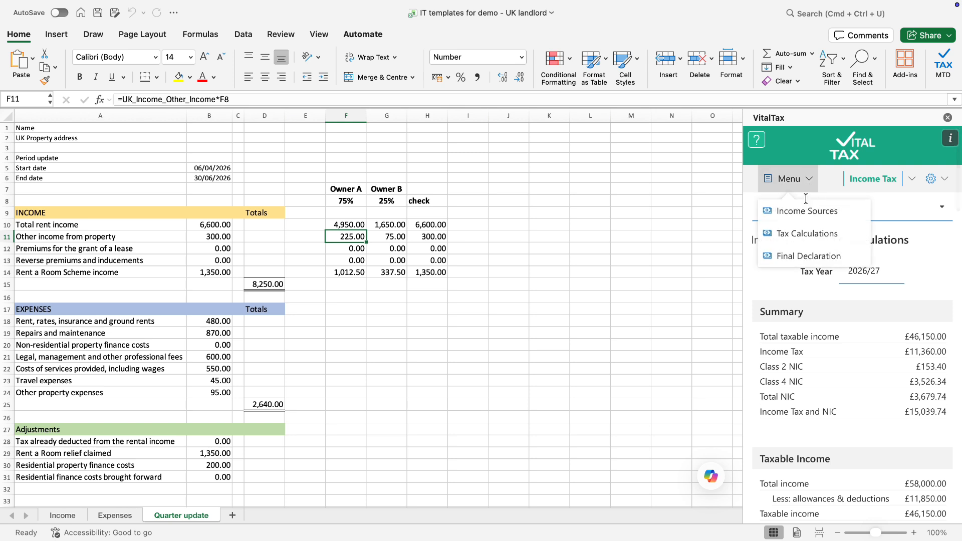
click(806, 211)
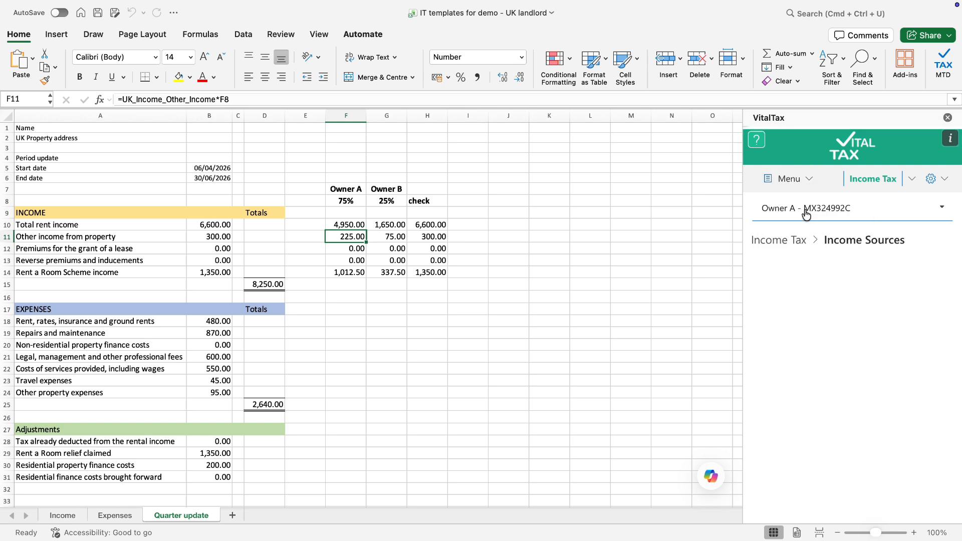
click(872, 210)
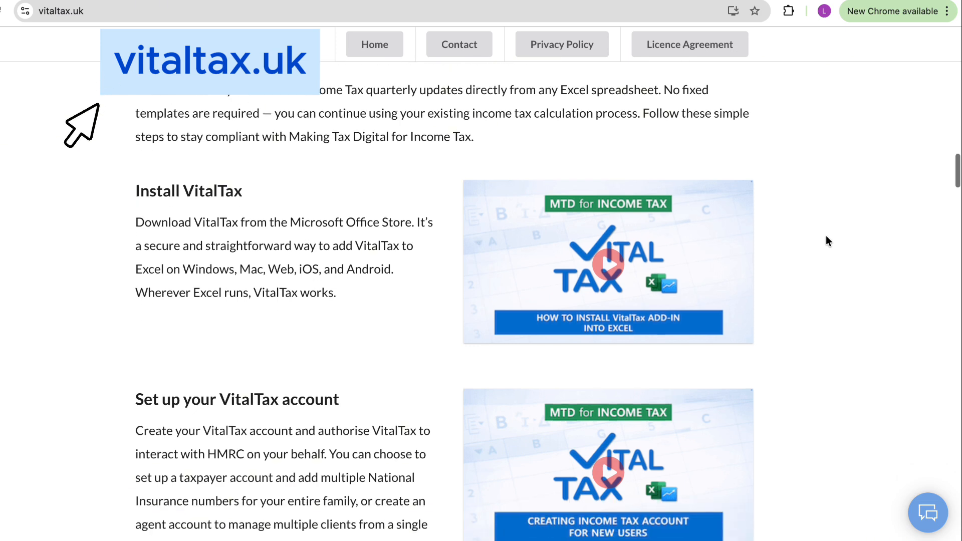
Scroll vitaltax.uk down to the templates and VitalTax for agents video guides
scroll(827, 236, down, 5)
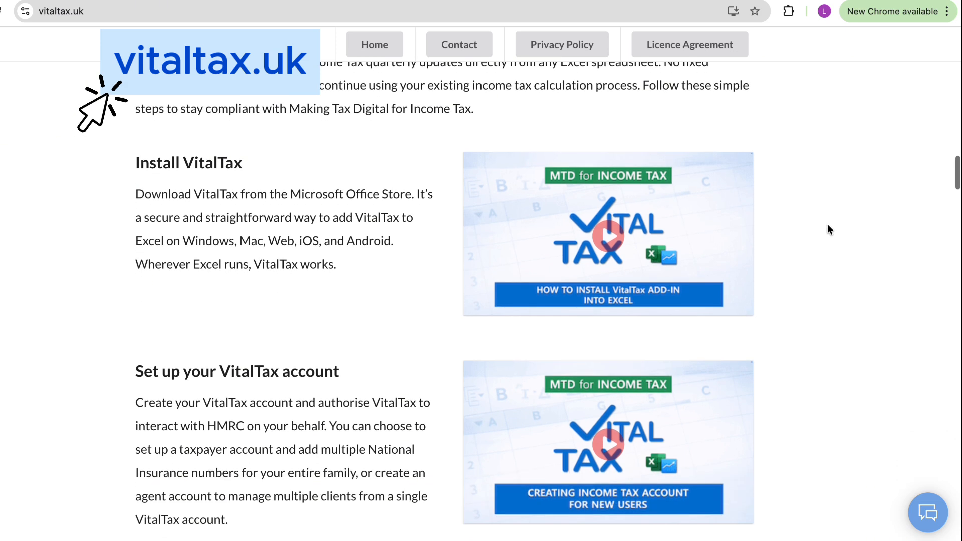
scroll(828, 224, down, 5)
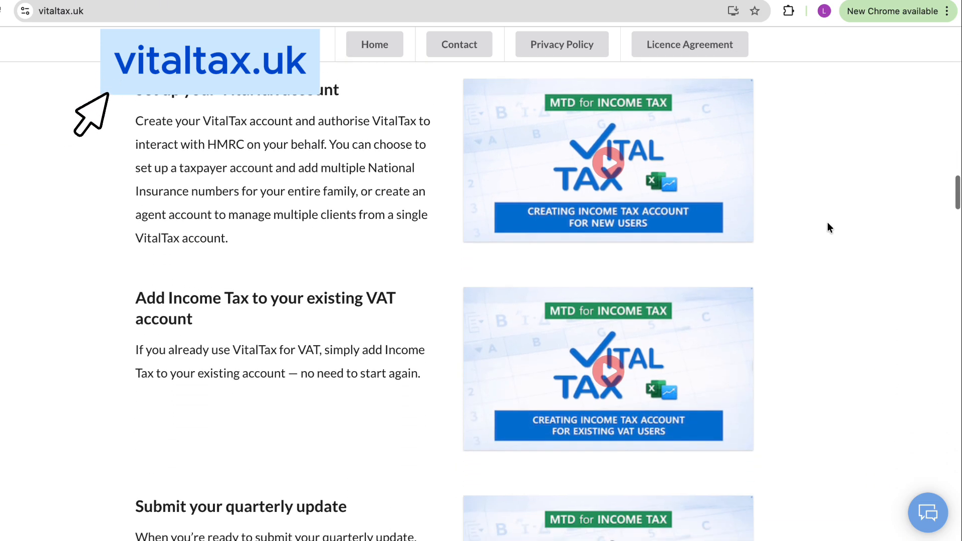
scroll(828, 224, down, 5)
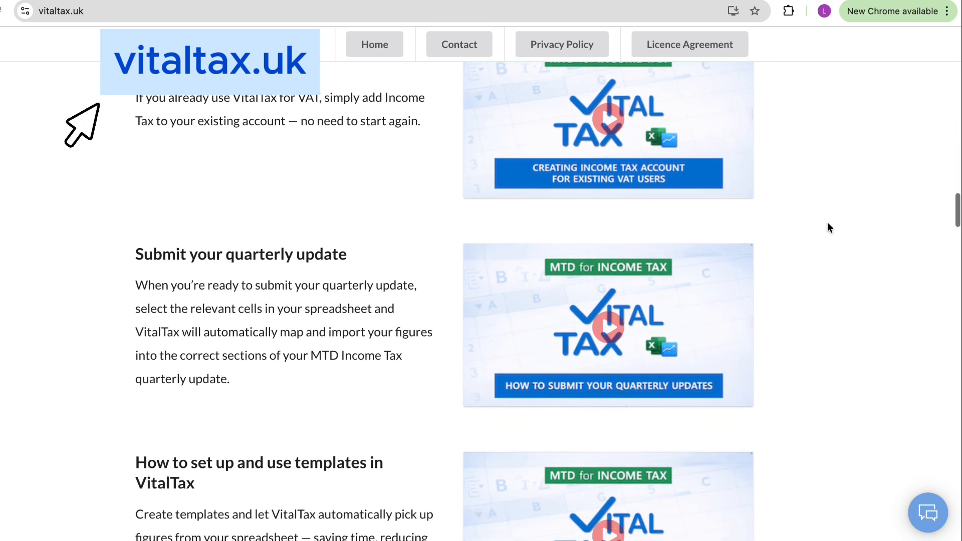
scroll(828, 223, down, 4)
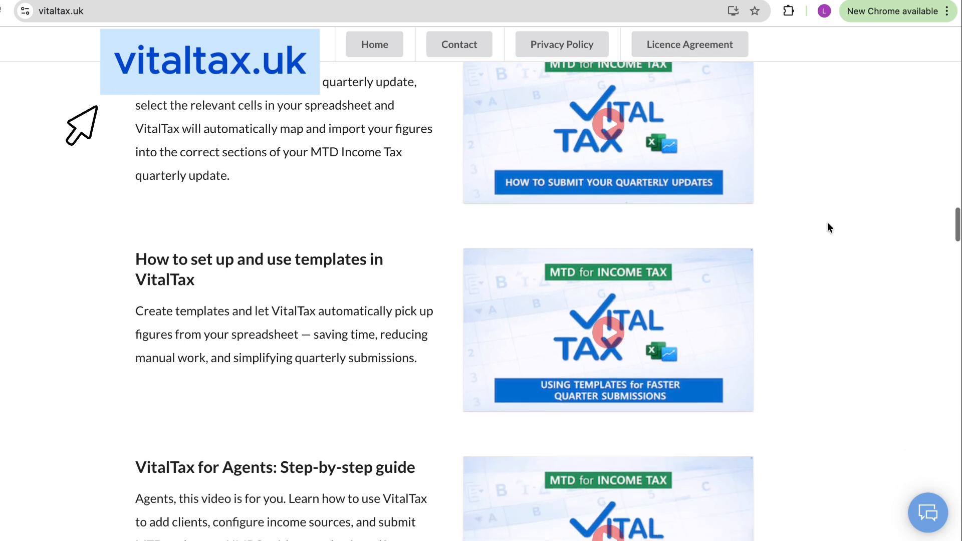